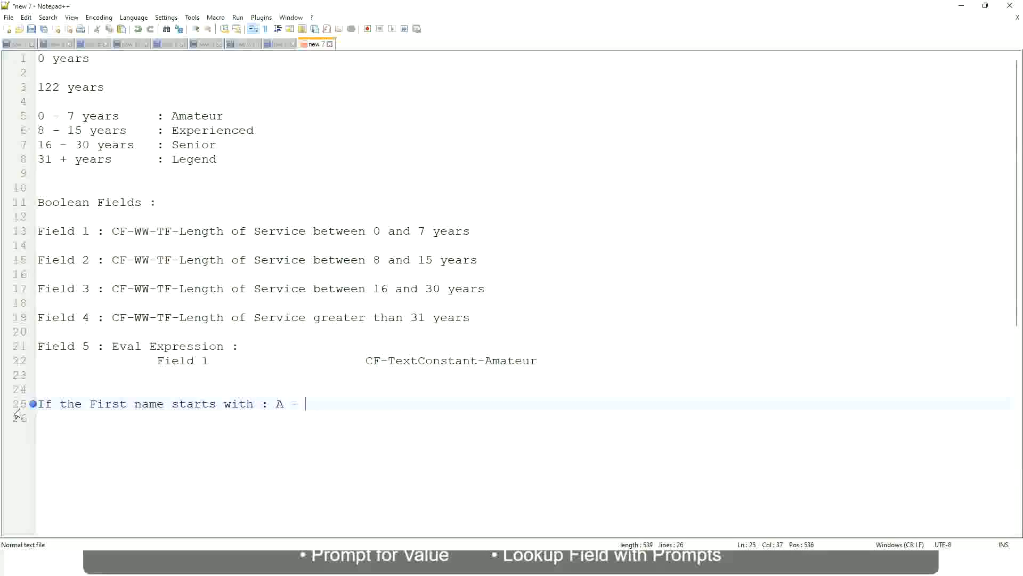
- Complete the first-name rule line with the range A - G and the label A Listers
text(G)
text(:)
key(Tab)
text(A lI)
key(BackSpace)
key(BackSpace)
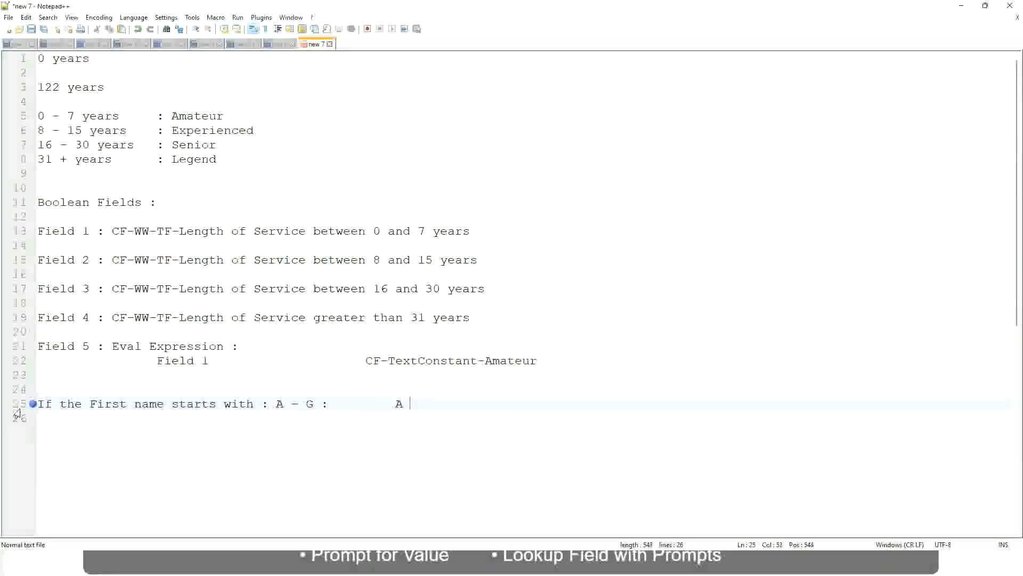
text(Listers)
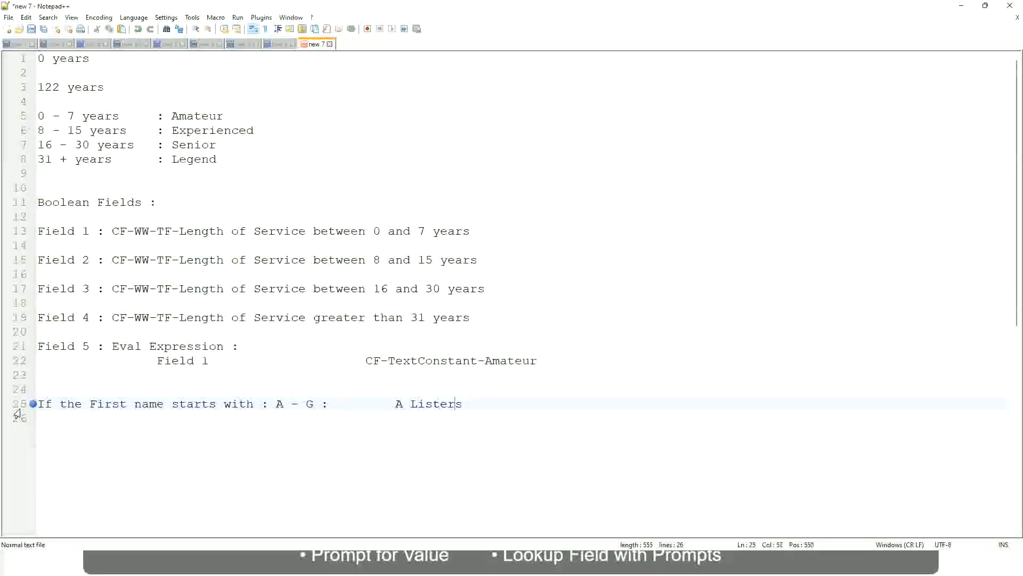
- Enclose A Listers in double quotes and start a new line
key(ctrl+Left)
key(ctrl+Left)
text("")
key(ctrl+Left)
key(ctrl+Left)
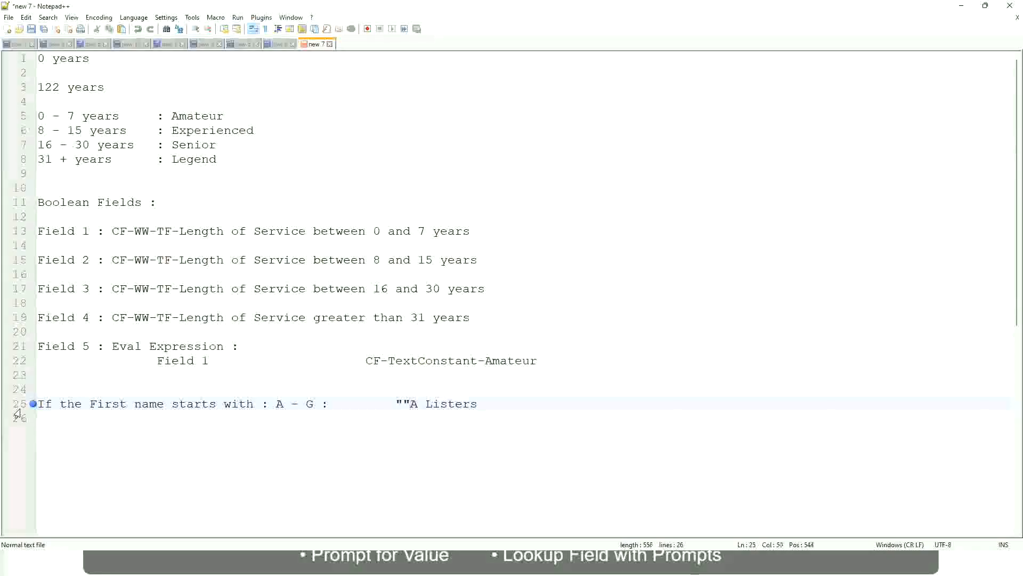
key(BackSpace)
key(Right)
key(End)
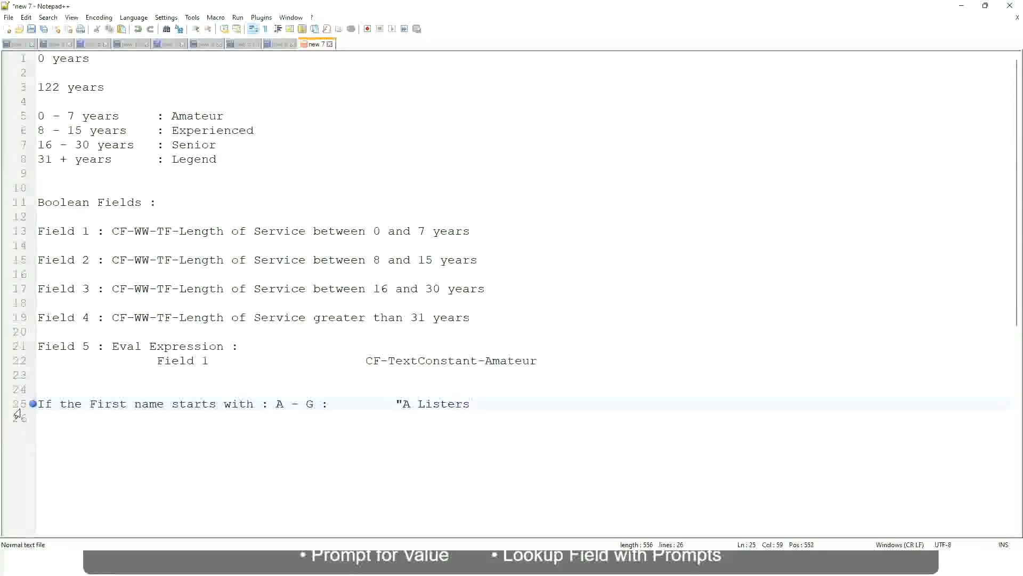
key(Return)
text(")
key(BackSpace)
key(BackSpace)
text("")
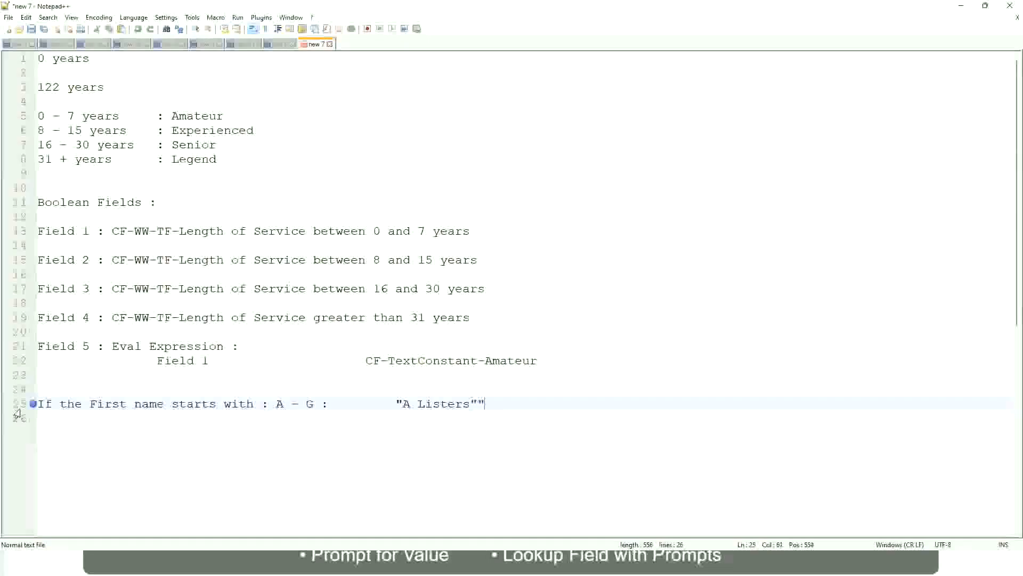
key(BackSpace)
key(Return)
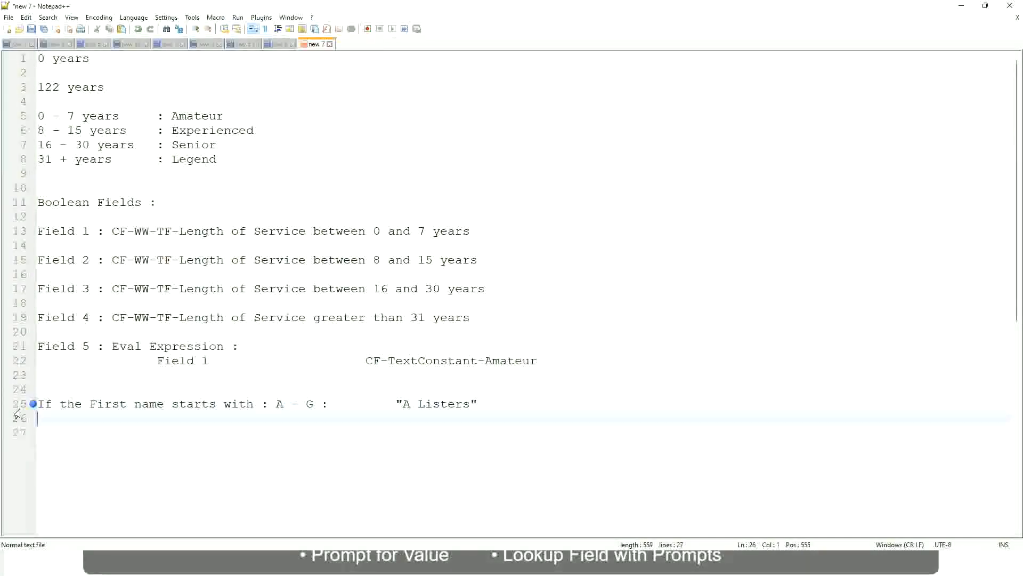
- Add a line mapping H - P to "His Majesty", aligned with the line above, and start a new line
text(H -)
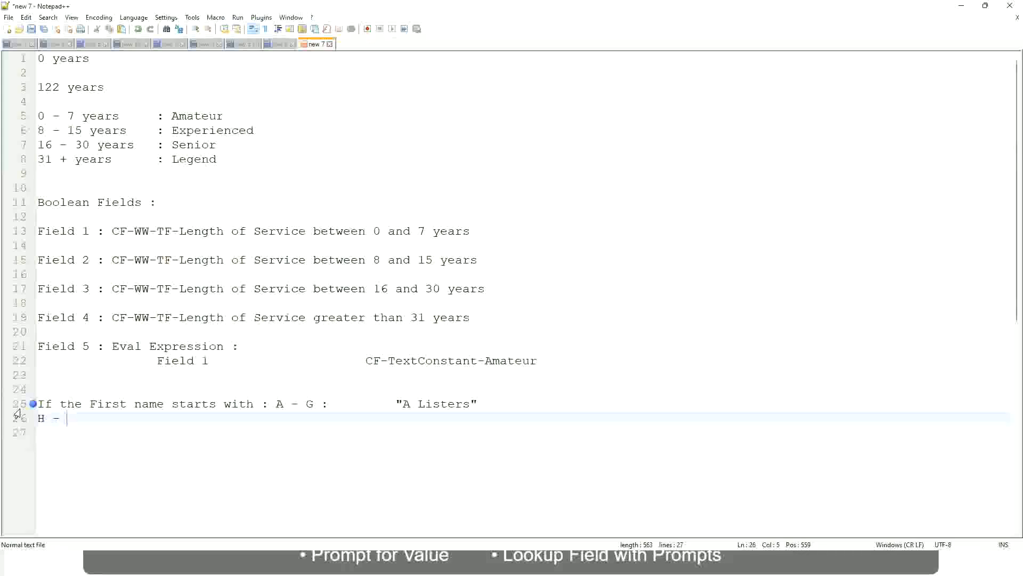
text(P)
key(Tab)
key(Tab)
key(Tab)
key(Tab)
key(Tab)
key(Tab)
key(Tab)
key(Tab)
key(Tab)
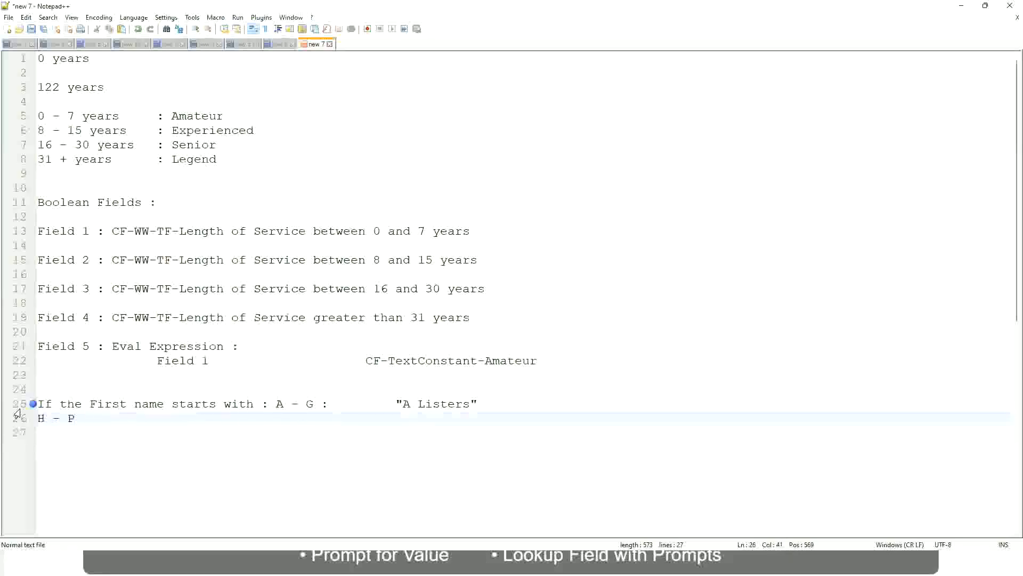
text(:)
key(Tab)
key(Tab)
text("His Maje)
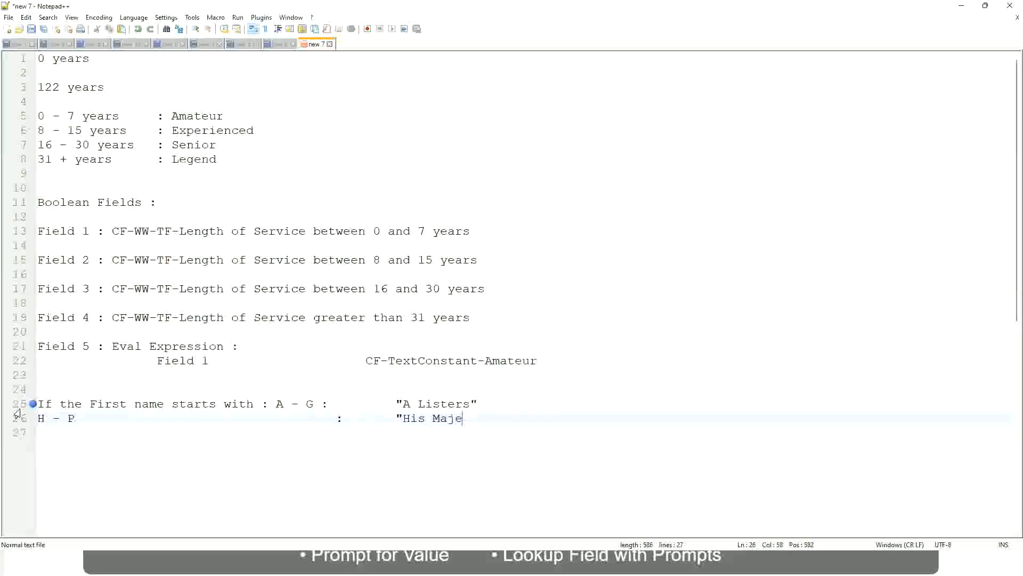
text(sty"")
key(BackSpace)
key(Return)
- Add a line mapping L - Z to "Lords", aligned with the lines above
text(L - )
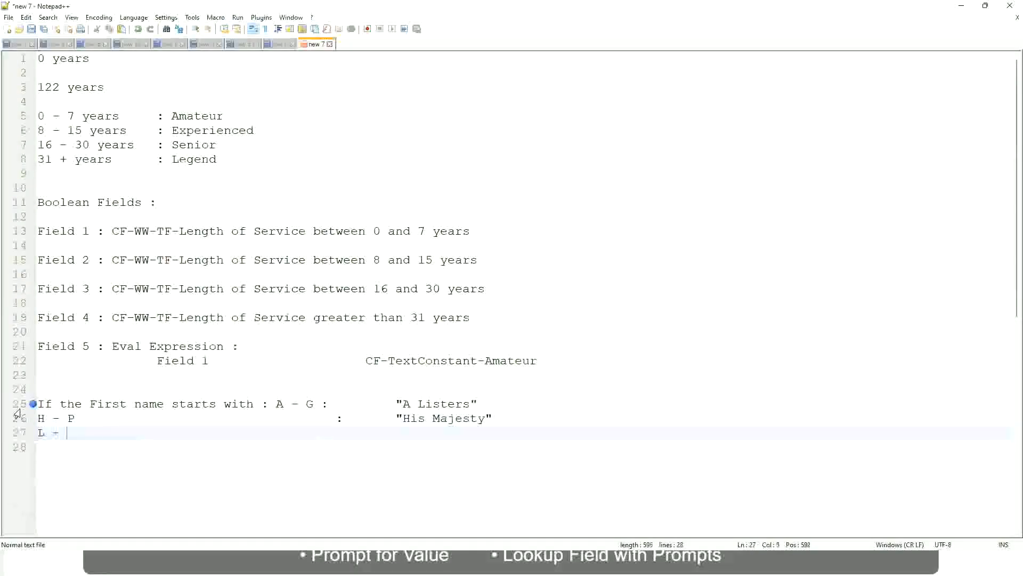
text(Z)
key(Tab)
key(Tab)
key(Tab)
key(Tab)
key(Tab)
key(Tab)
text(:)
key(Tab)
key(Tab)
key(Tab)
text("Lords)
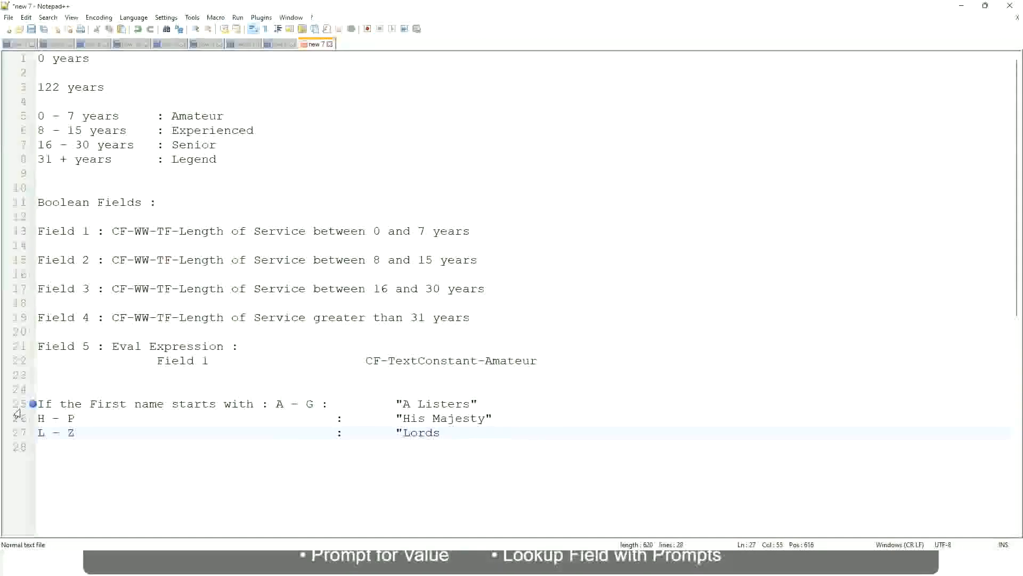
text("")
key(BackSpace)
- Replace the three first-name rule lines with a new line beginning with If
click(440, 432)
key(End)
drag(444, 432, 478, 403)
click(441, 403)
click(461, 420)
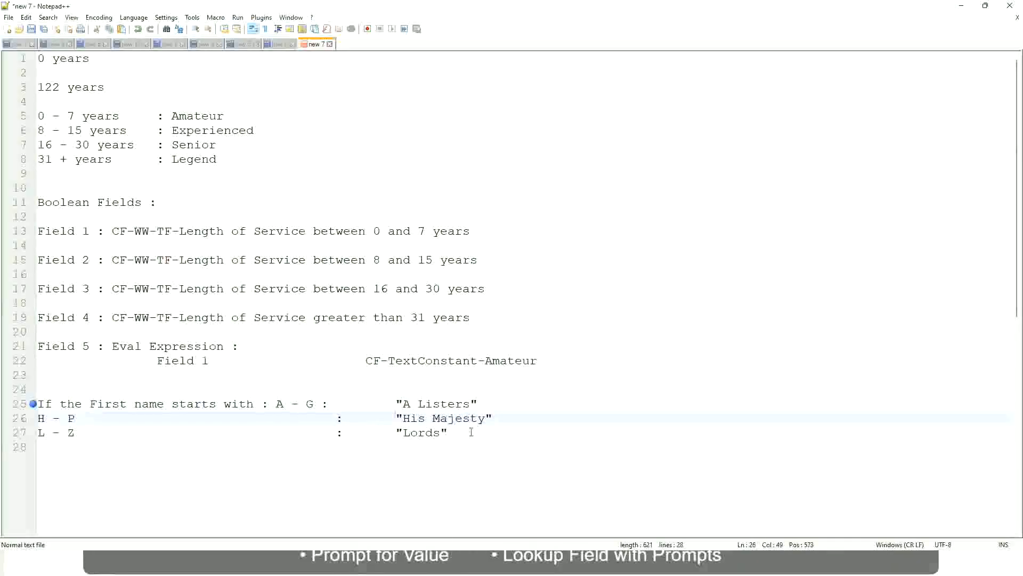
drag(471, 432, 31, 404)
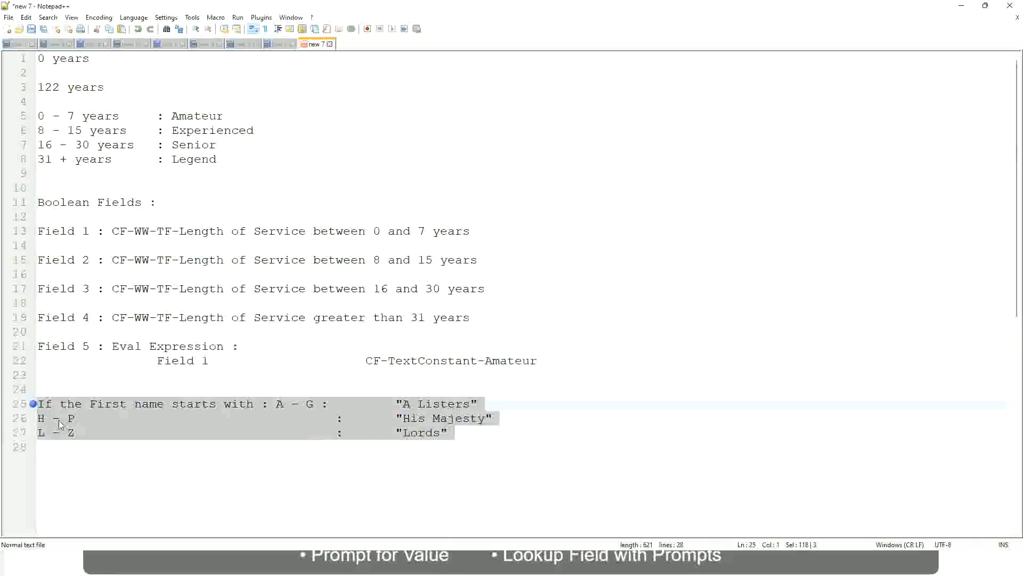
text(If )
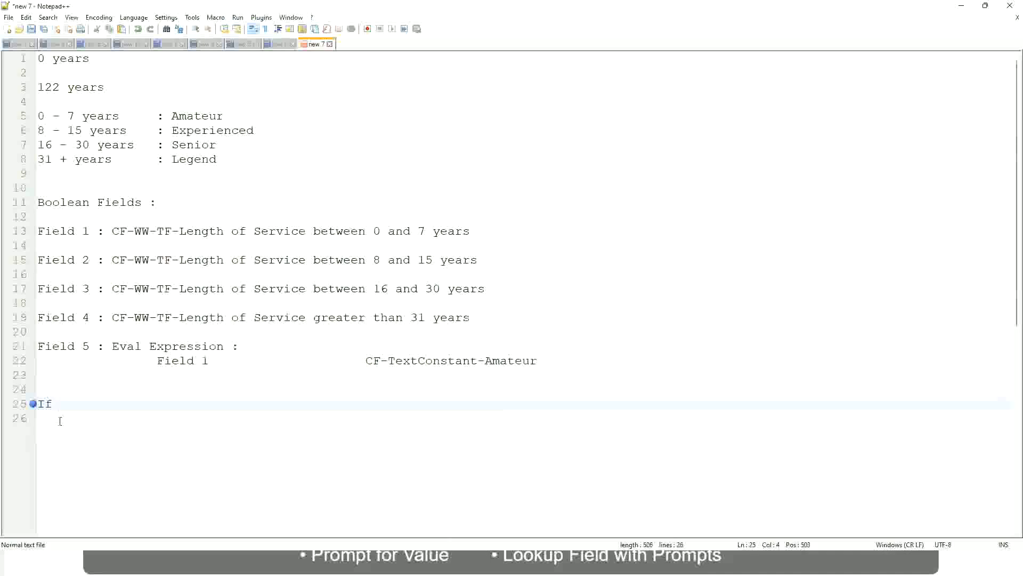
text(Prior Ex)
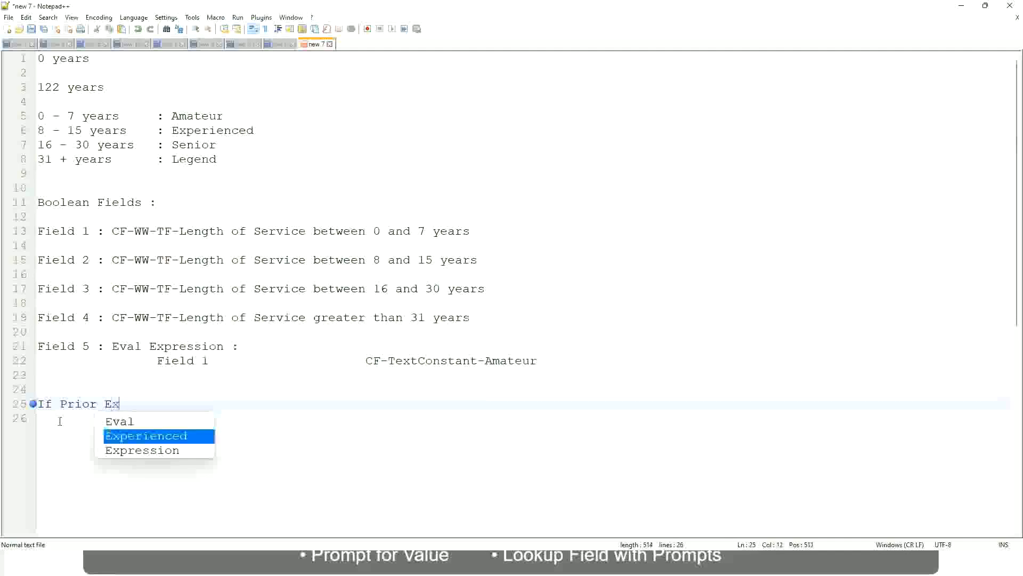
text(perience)
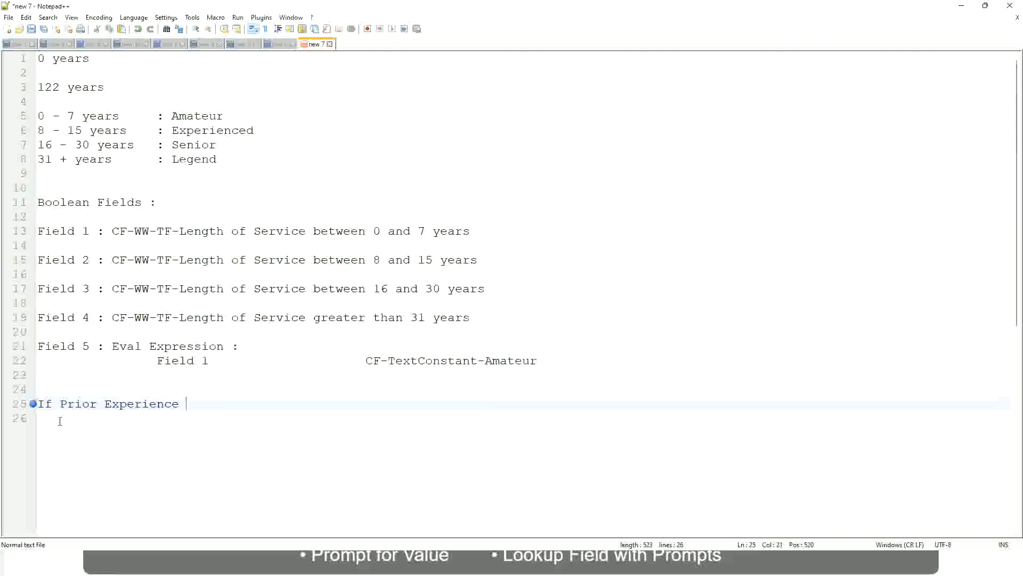
key(BackSpace)
key(BackSpace)
key(BackSpace)
key(BackSpace)
key(BackSpace)
key(BackSpace)
key(BackSpace)
key(BackSpace)
key(BackSpace)
key(BackSpace)
key(BackSpace)
key(BackSpace)
key(BackSpace)
key(BackSpace)
key(BackSpace)
key(BackSpace)
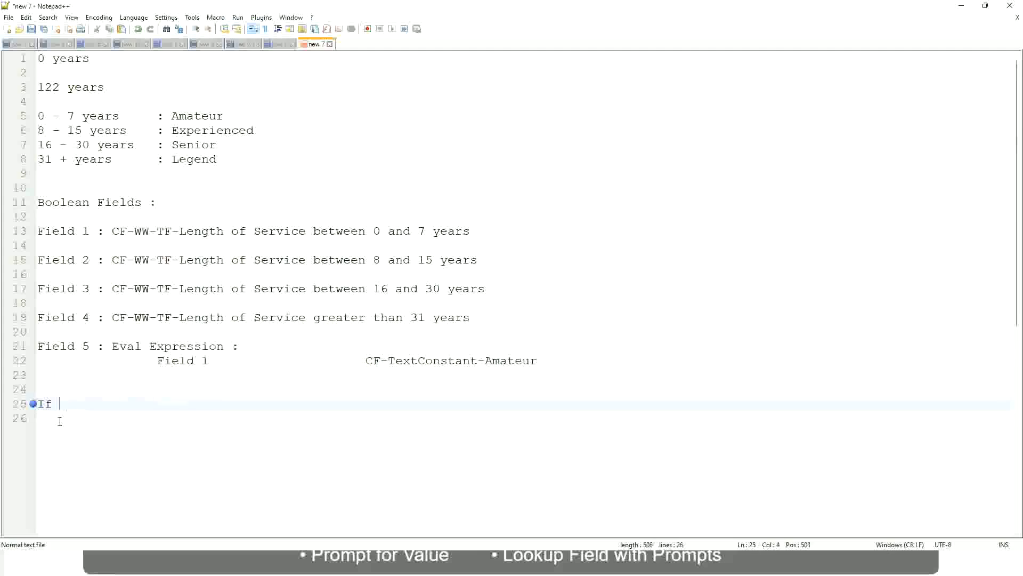
text(Job Prof)
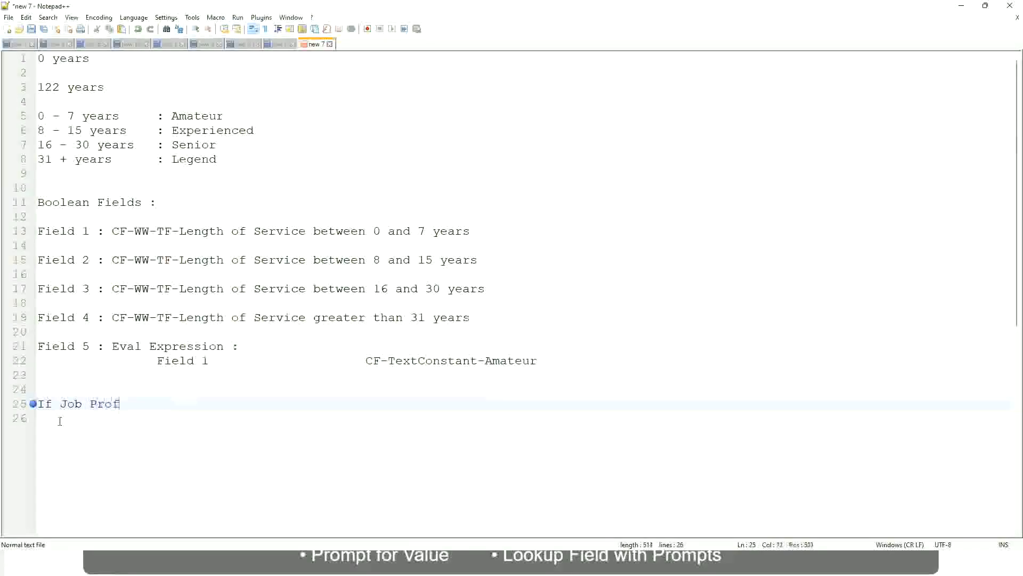
text(ile is : Manager)
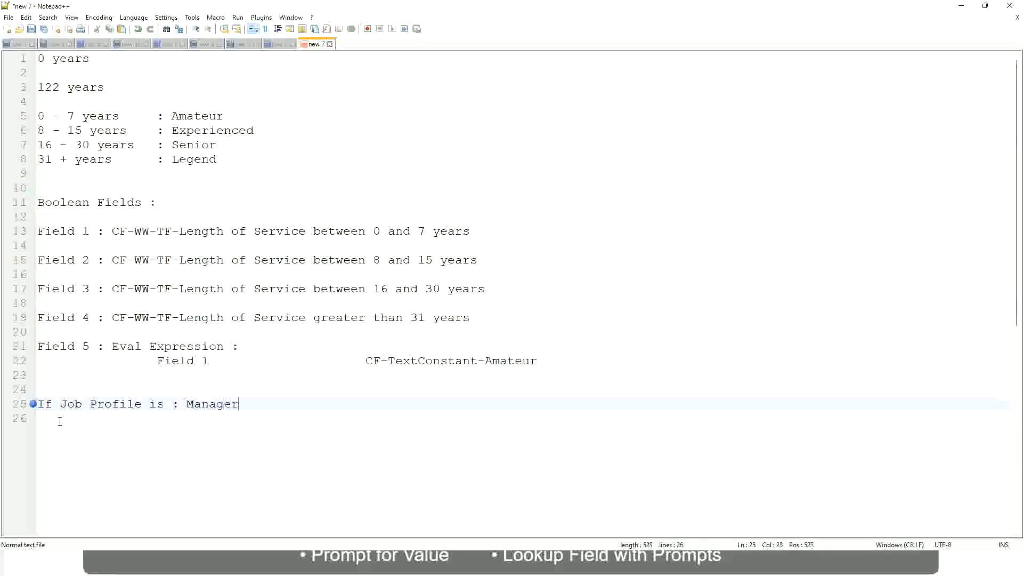
key(BackSpace)
key(BackSpace)
key(BackSpace)
key(BackSpace)
key(BackSpace)
key(BackSpace)
key(BackSpace)
key(BackSpace)
key(BackSpace)
key(BackSpace)
key(BackSpace)
key(BackSpace)
key(BackSpace)
key(BackSpace)
key(BackSpace)
key(BackSpace)
key(BackSpace)
key(BackSpace)
key(BackSpace)
key(BackSpace)
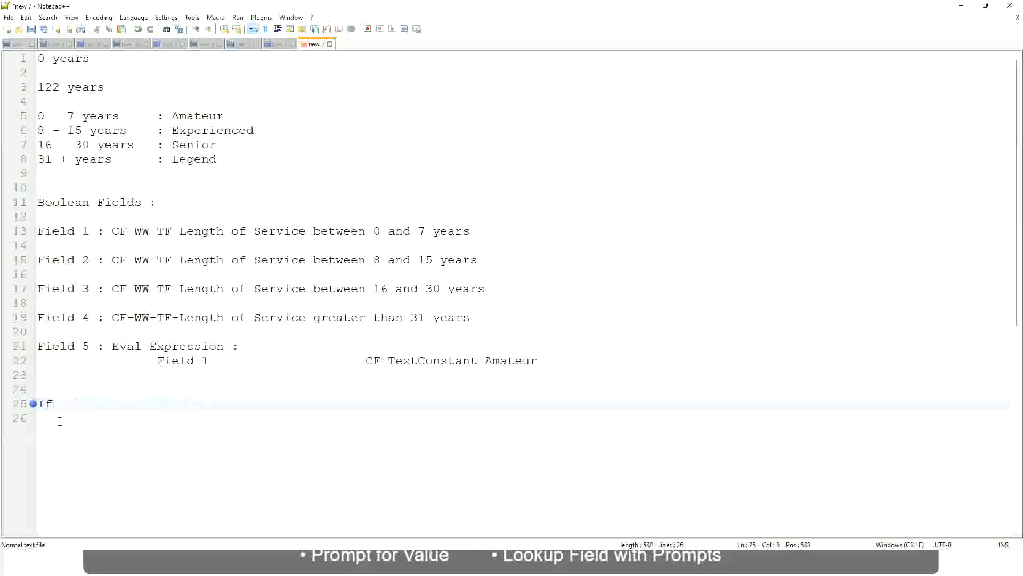
- Write the condition Management Level is Manager or Above after If
text(Management )
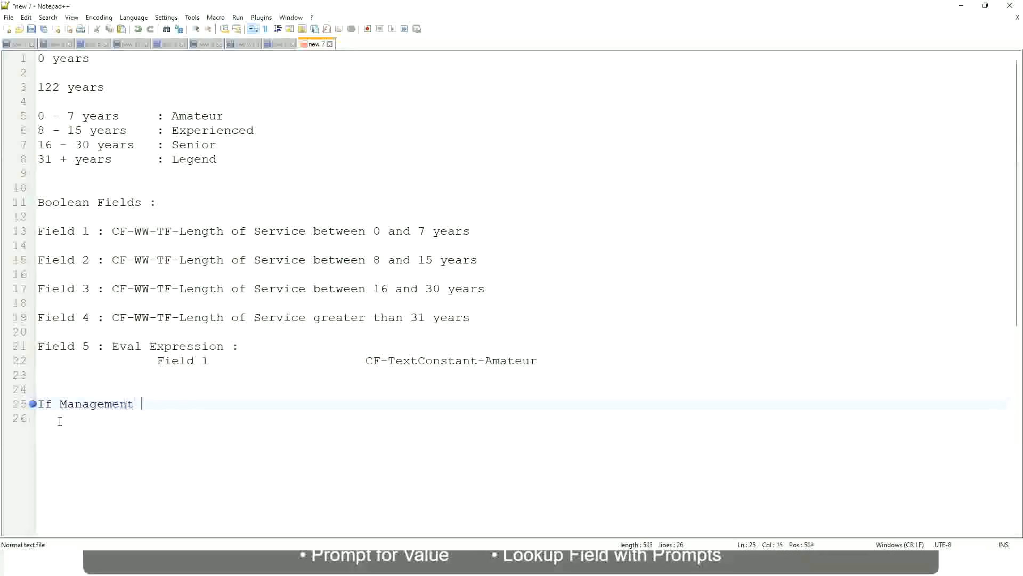
text(Level is Manager or A)
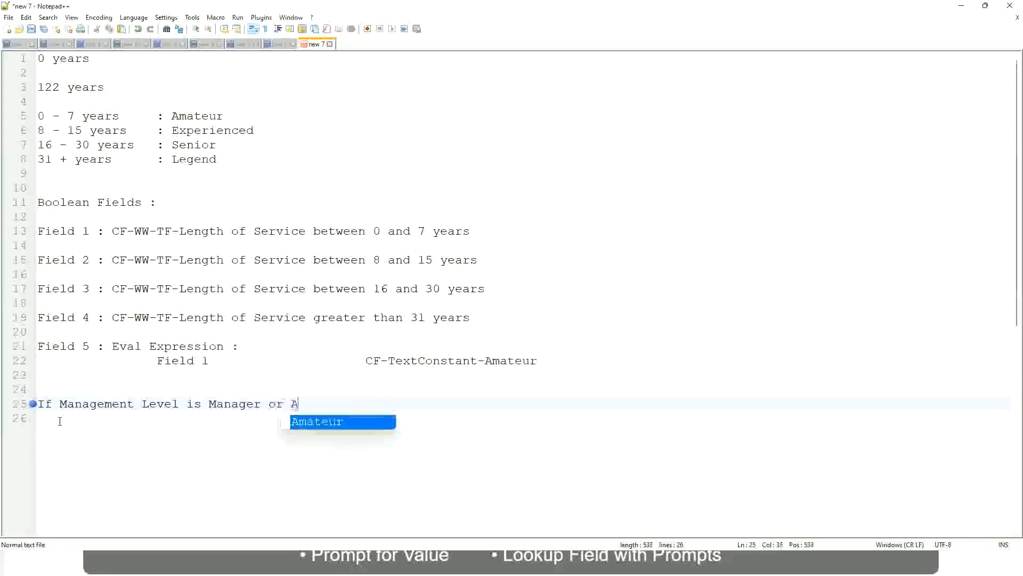
text(bove)
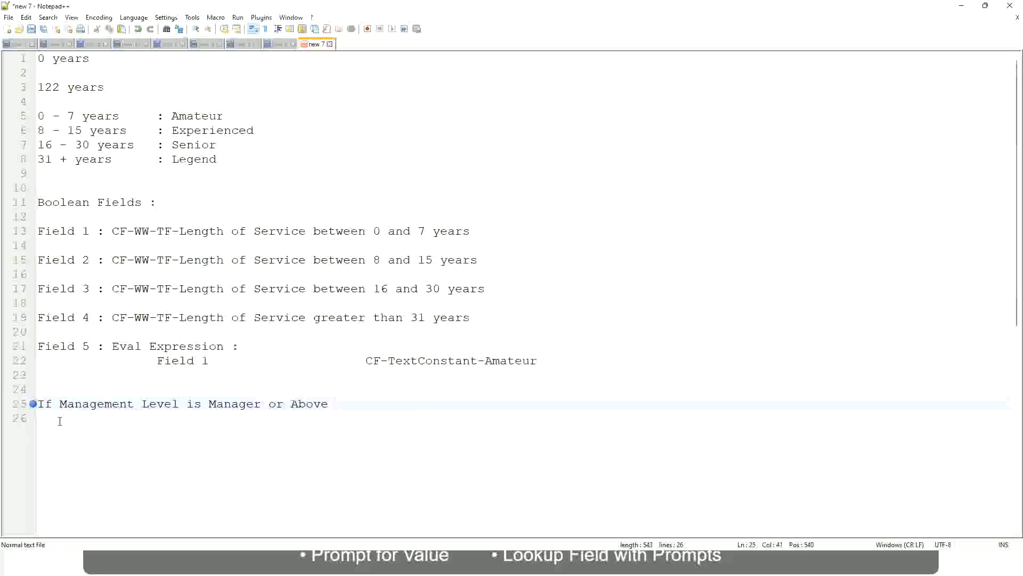
- Add Proposed Allowance Plan : Car Allowance after the condition on the same line
key(Tab)
key(Tab)
key(Tab)
key(Tab)
text(Proposed)
text(Allowance )
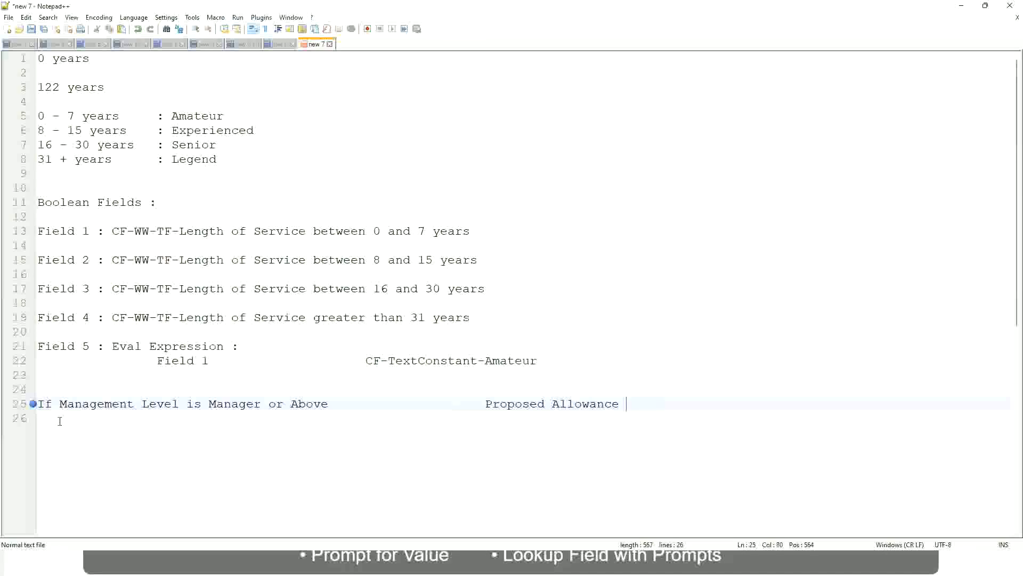
text(Plan)
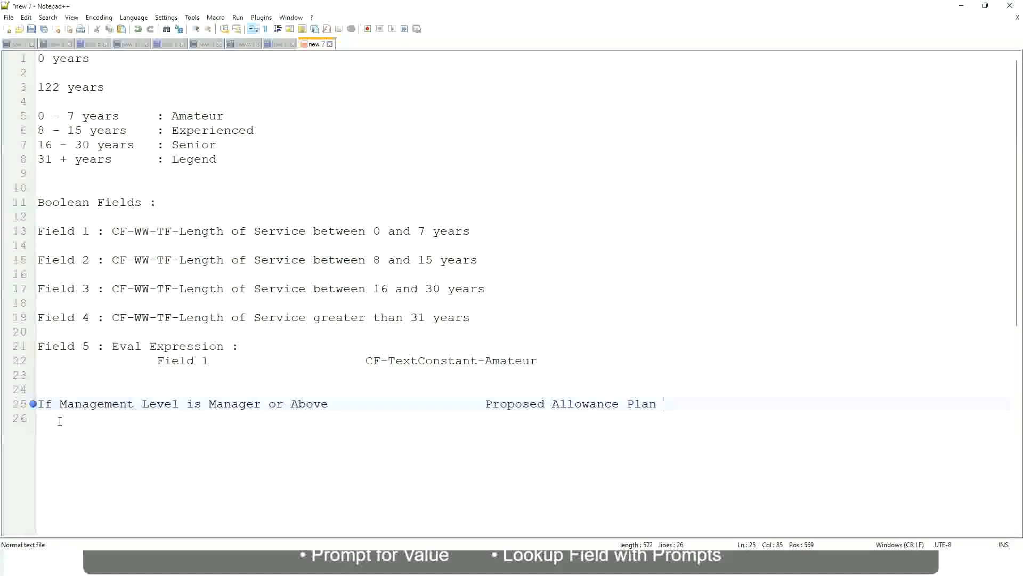
text(: Car Allowanc)
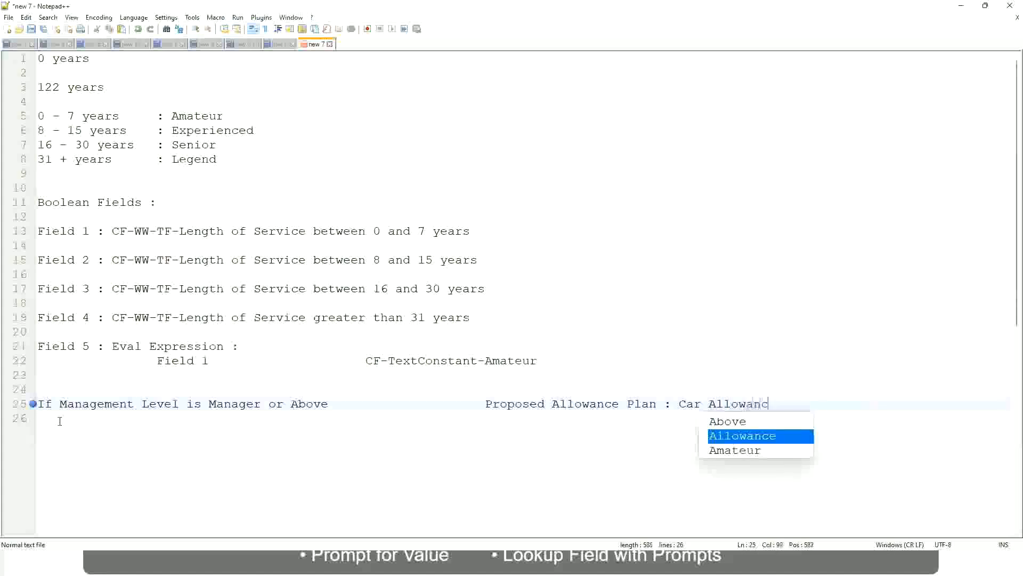
text(e)
- Start a new line with If Management Level is
key(Return)
text(I)
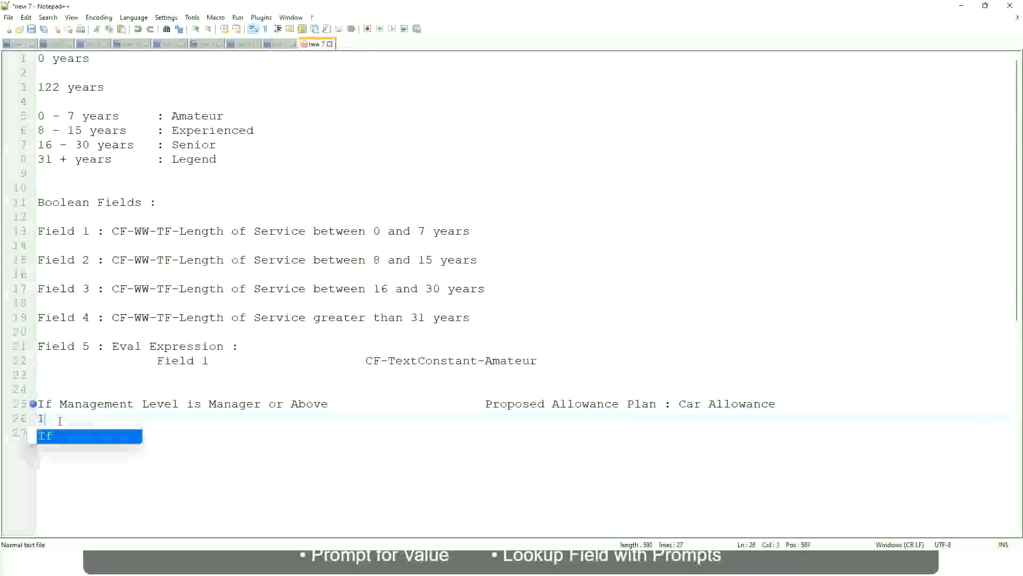
text(f Management Level is)
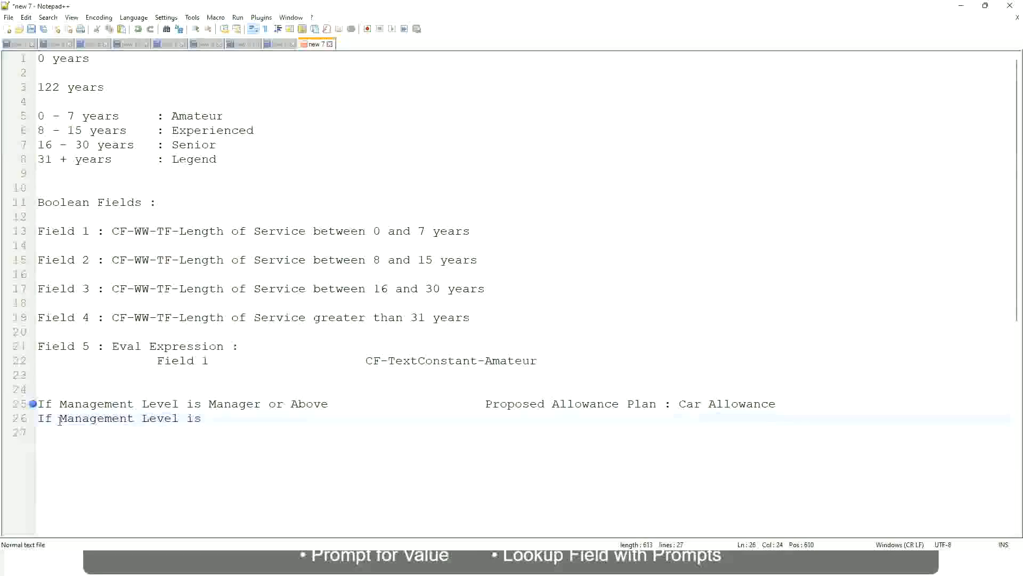
- Remove or Above from the Manager condition line
key(Up)
key(Right)
key(Right)
key(Right)
key(Right)
key(Right)
key(Right)
key(Right)
key(shift+Right)
key(shift+Right)
key(shift+Right)
key(shift+Right)
key(shift+Right)
key(shift+Right)
key(shift+Right)
key(shift+Right)
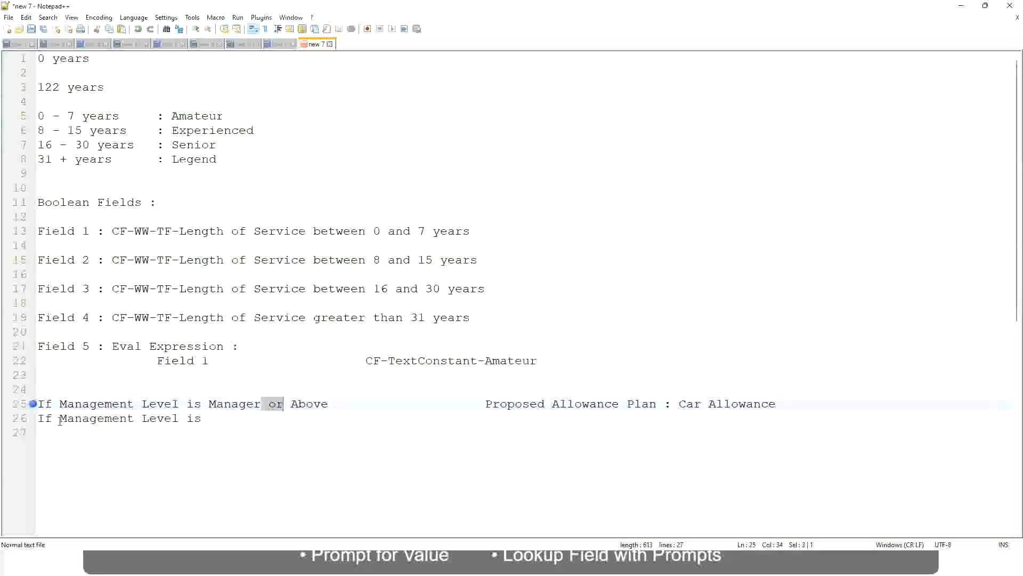
key(shift+Right)
key(Delete)
- Complete the second line with Director and Executive Allowance, then start a new line
key(Down)
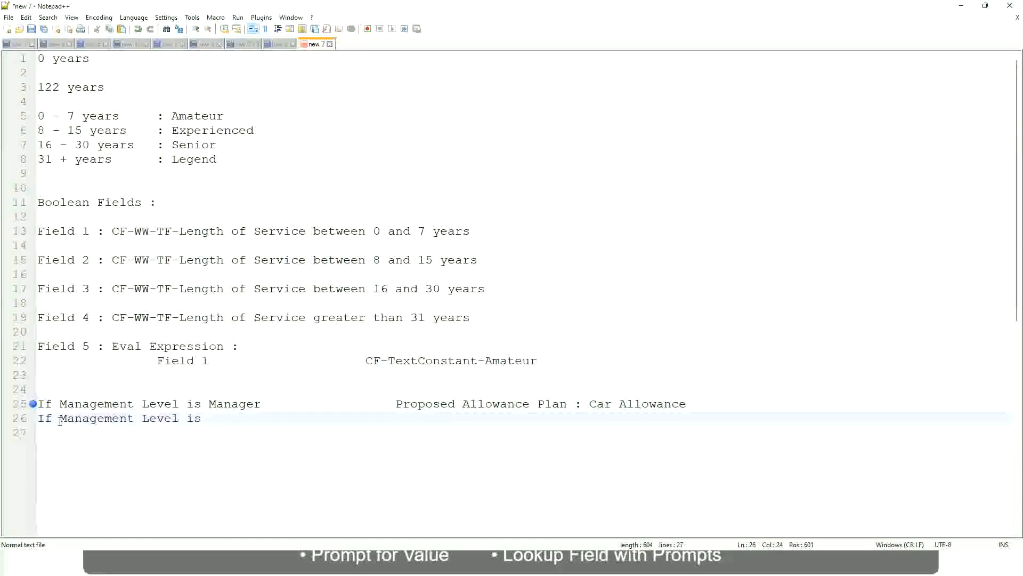
text(D)
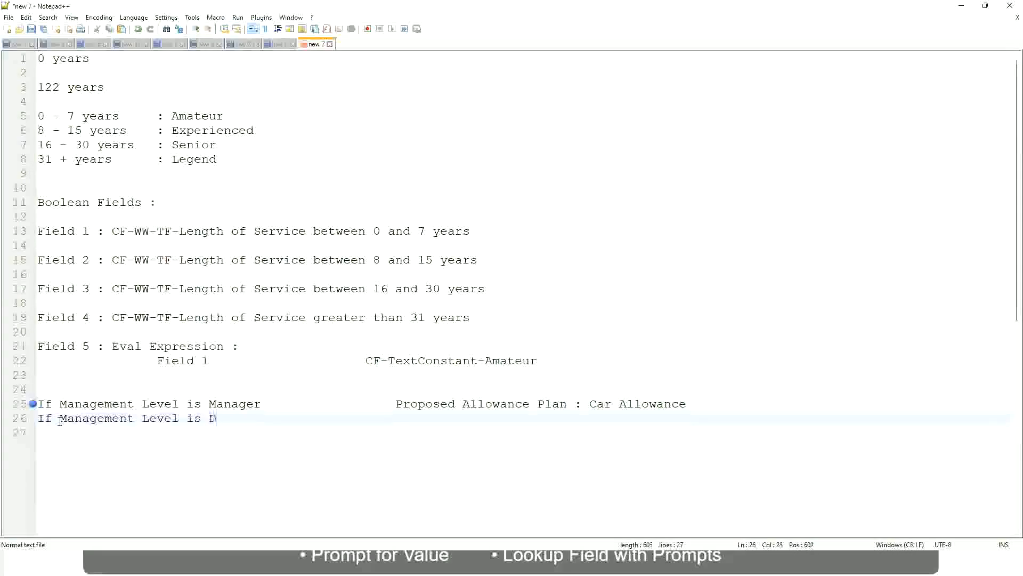
text(irector)
key(Tab)
key(Tab)
key(Tab)
key(Tab)
key(Tab)
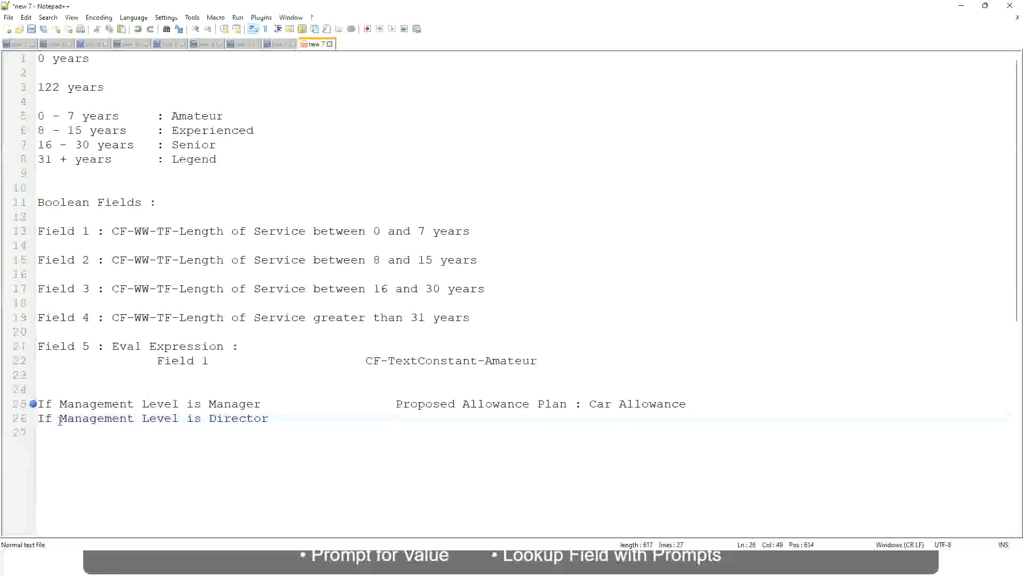
text(Executive Allowance)
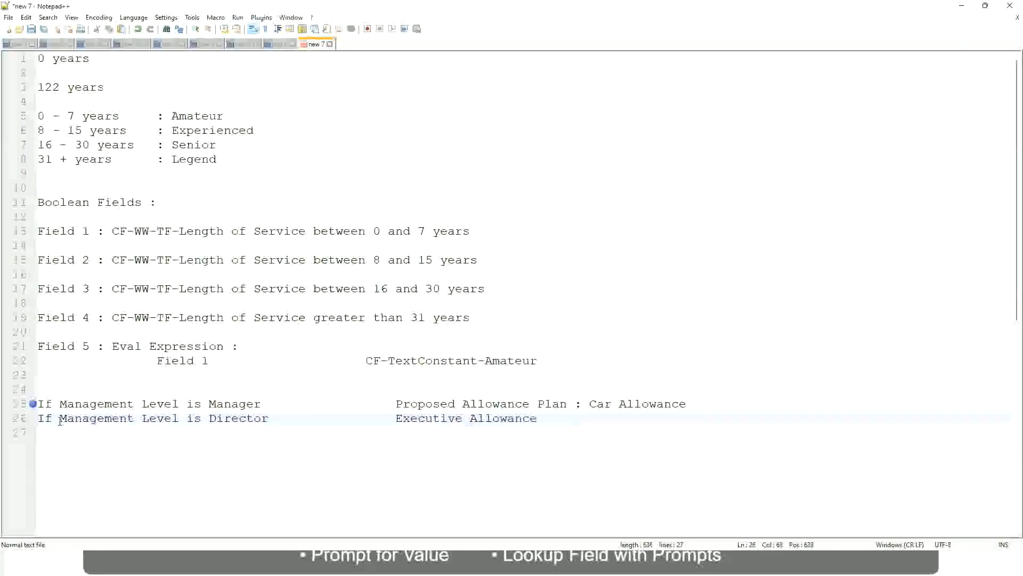
key(Return)
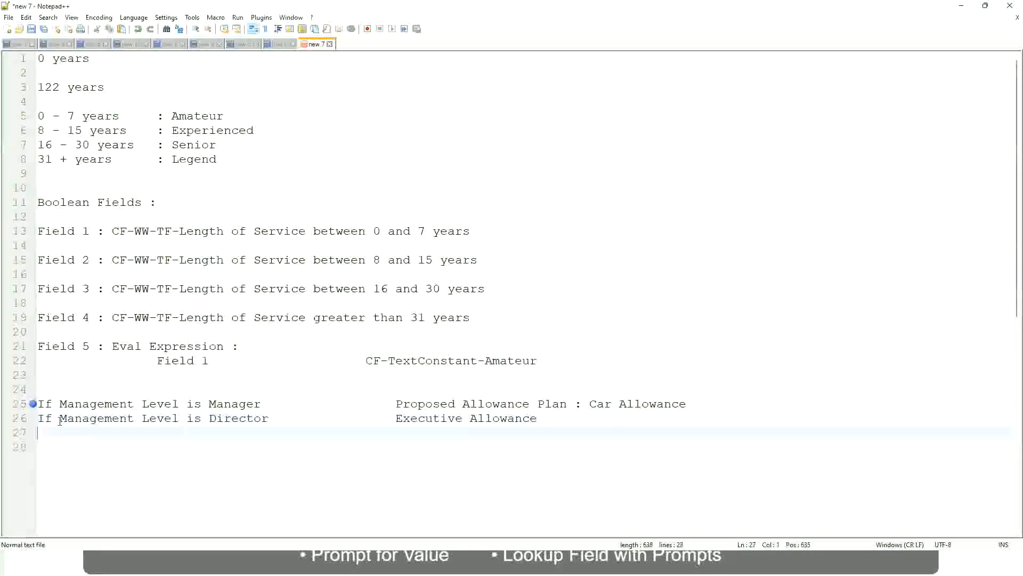
- Add a third line reading If Management Level is CEO with CEO Allowance in the right-hand column
text(If Mana)
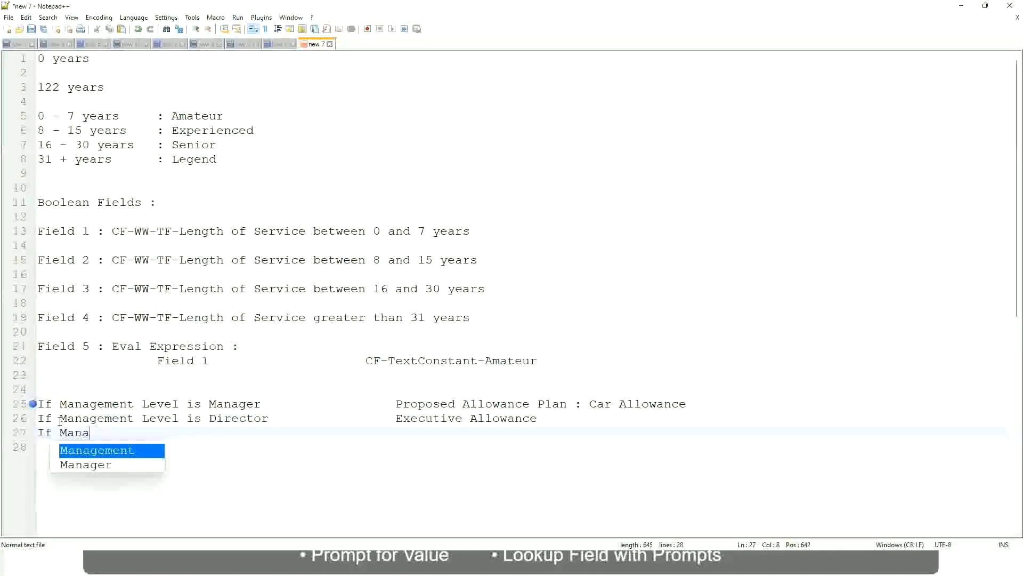
key(Return)
text(is)
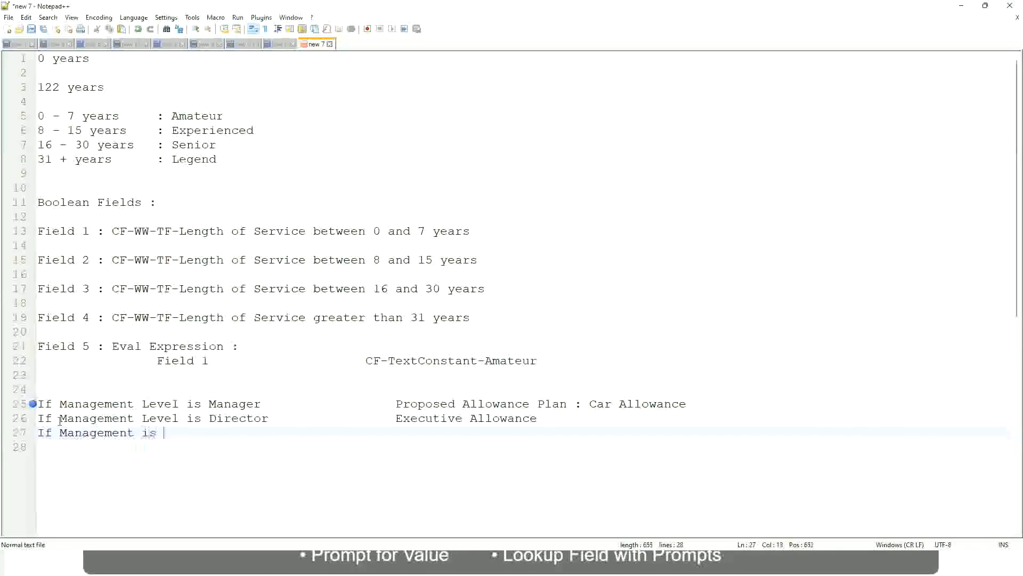
key(BackSpace)
key(BackSpace)
key(BackSpace)
text(le)
key(BackSpace)
key(BackSpace)
text(le)
key(Down)
key(Down)
key(Return)
text(is CEO)
key(Tab)
text(CEO Allowance)
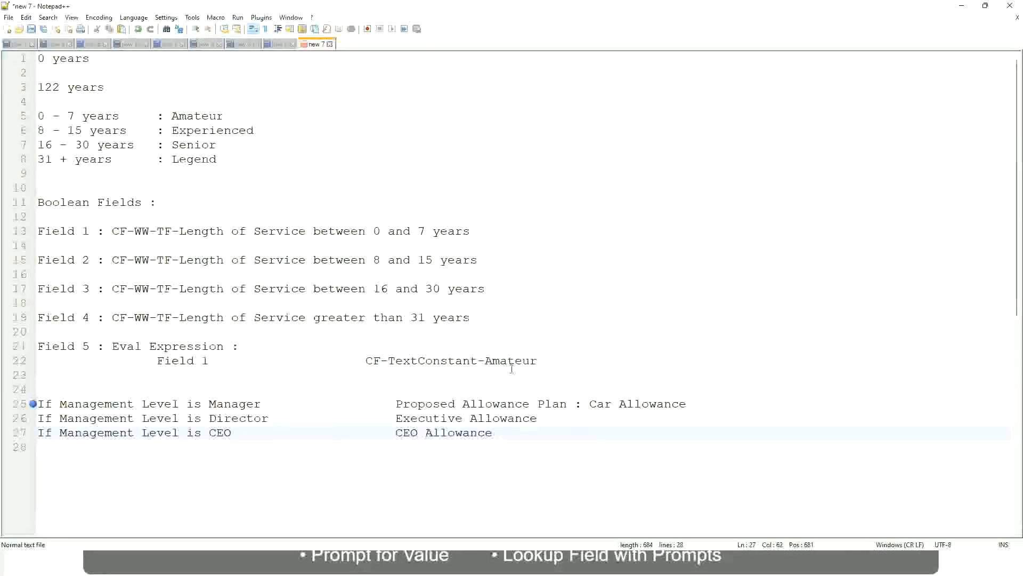
- Replace the Manager line's allowance text with First Line Manager
click(590, 404)
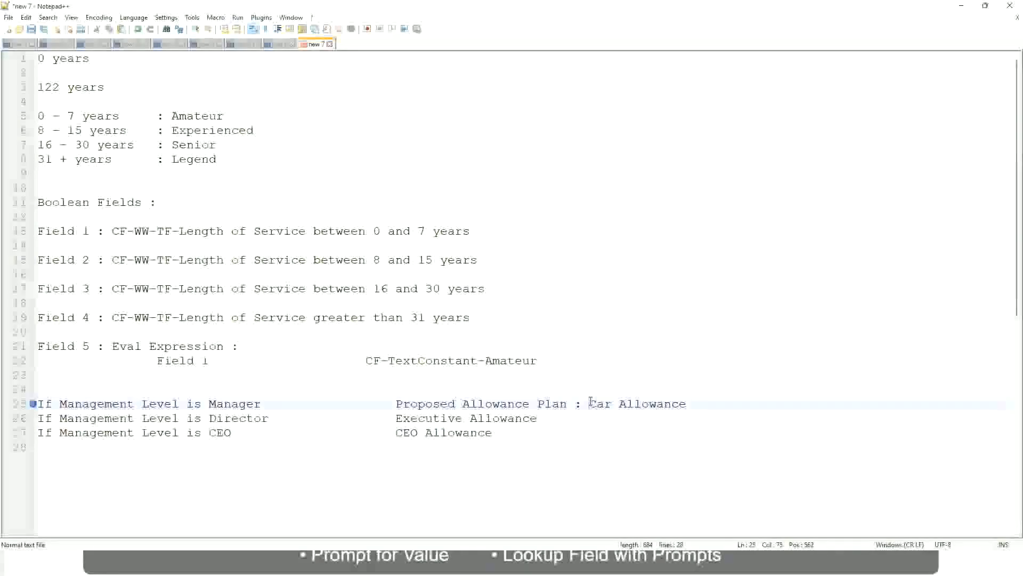
drag(589, 403, 688, 404)
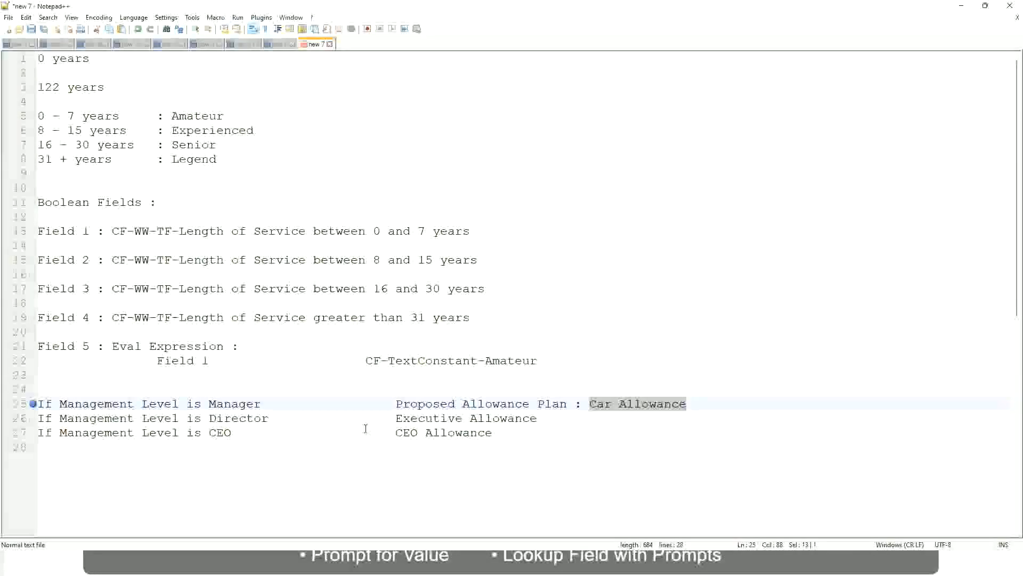
click(477, 404)
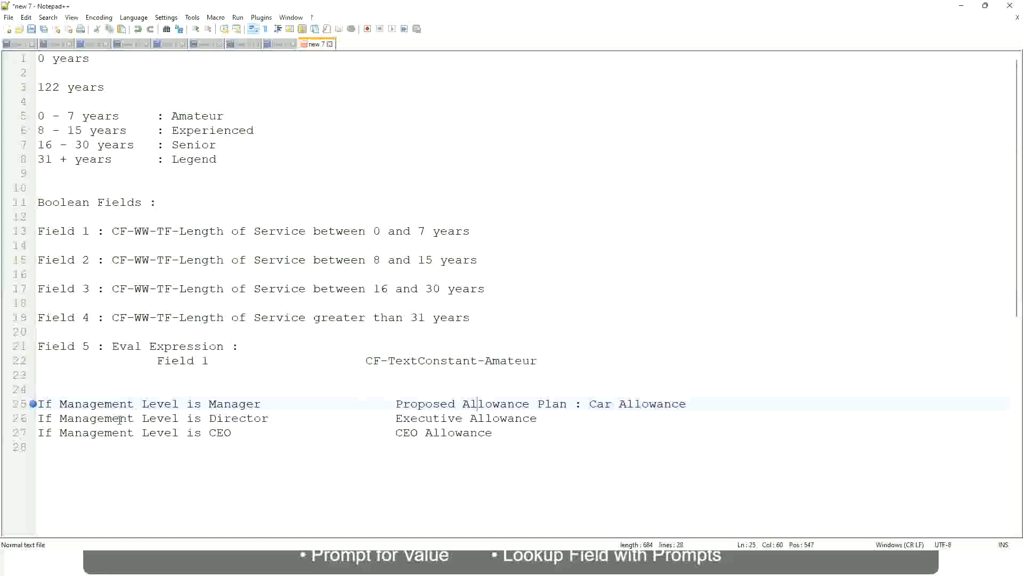
click(209, 403)
drag(396, 403, 695, 403)
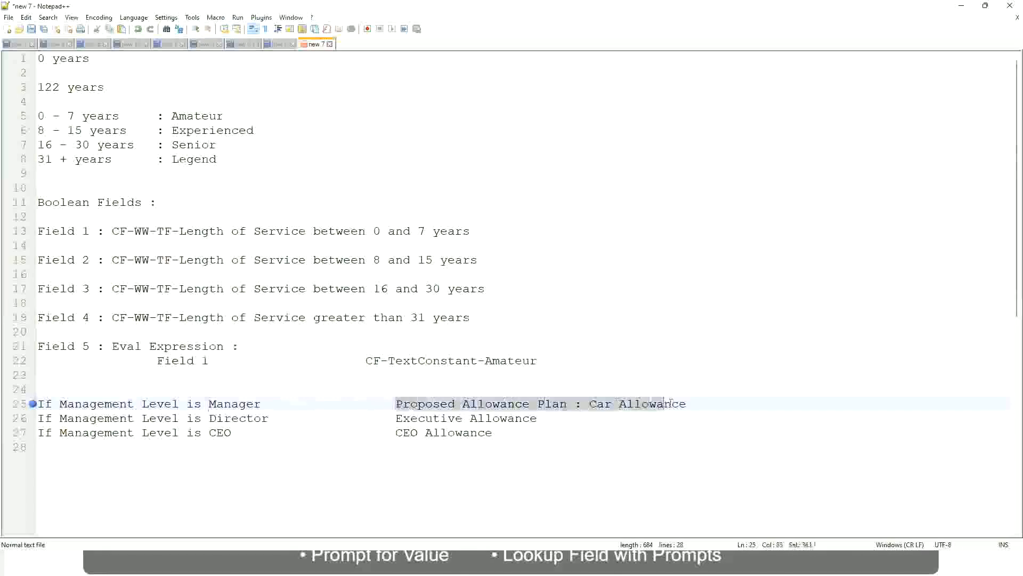
text(Managers)
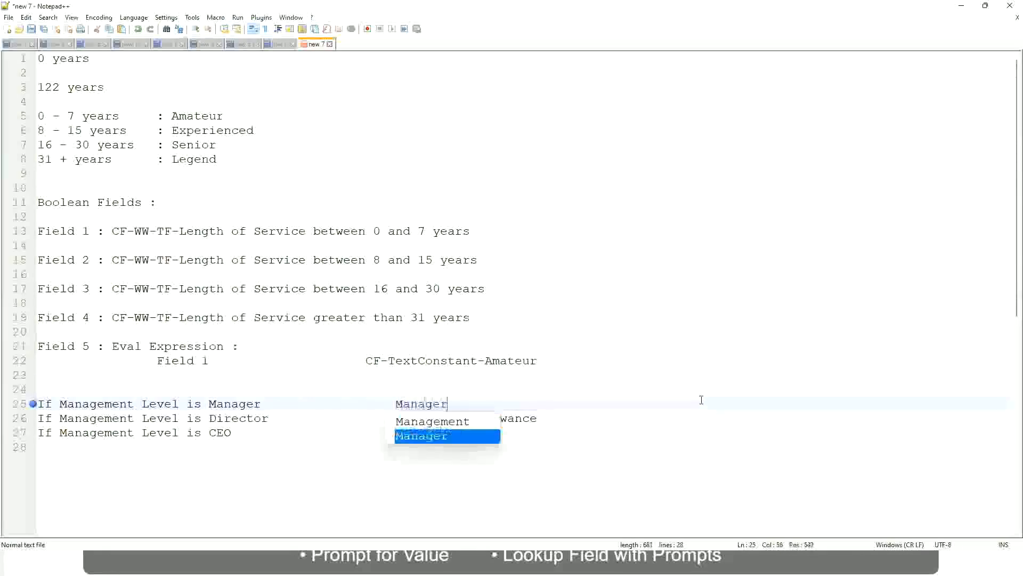
key(BackSpace)
key(BackSpace)
key(BackSpace)
key(BackSpace)
key(BackSpace)
key(BackSpace)
key(BackSpace)
key(BackSpace)
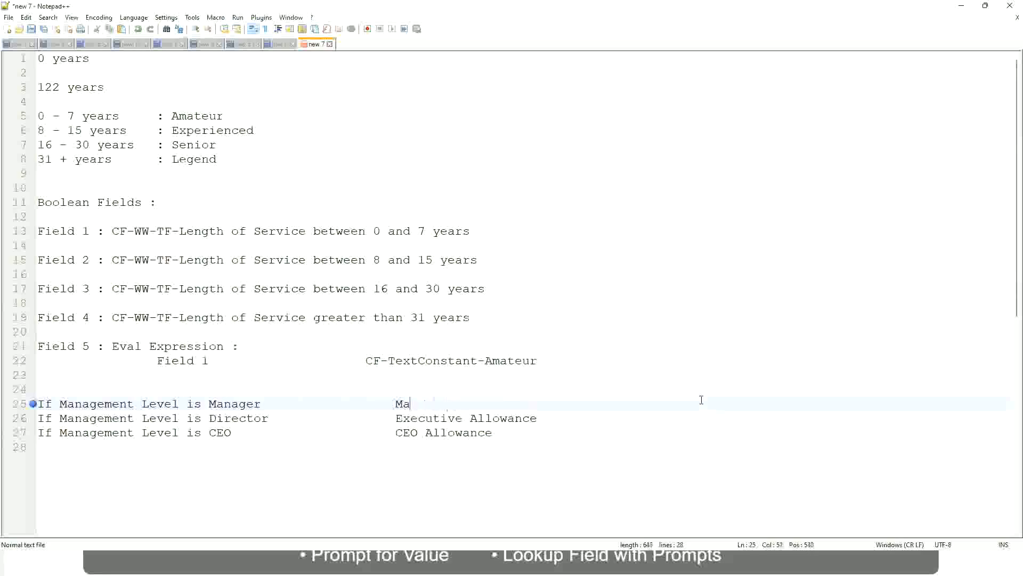
text(First Li)
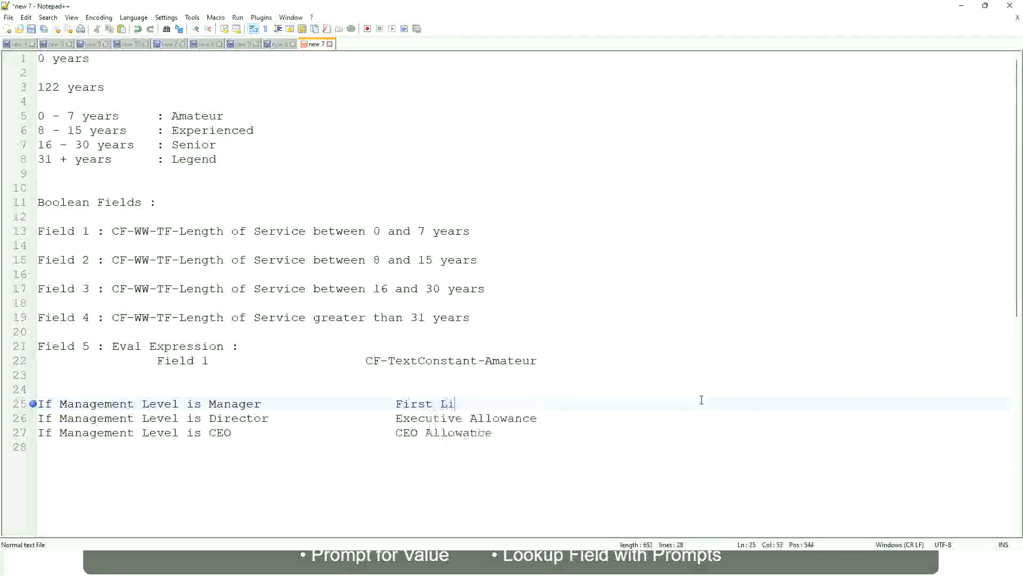
text(ne Manager)
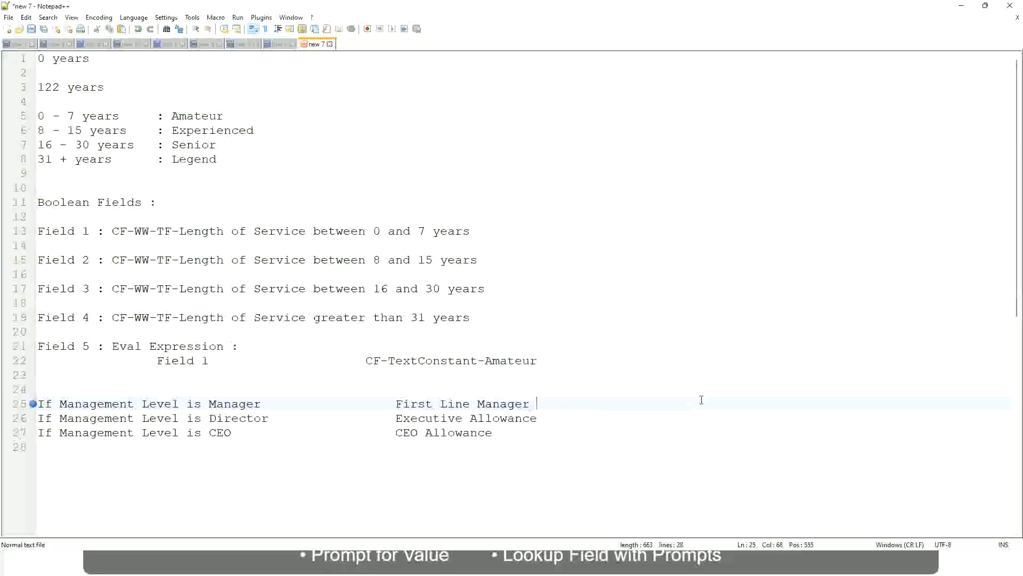
- Insert Name of the before First Line Manager on the Manager line
key(Left)
key(Left)
key(Left)
key(Left)
key(Left)
key(Left)
key(Left)
key(Left)
key(Left)
key(Left)
key(Left)
key(Left)
text(Name of the)
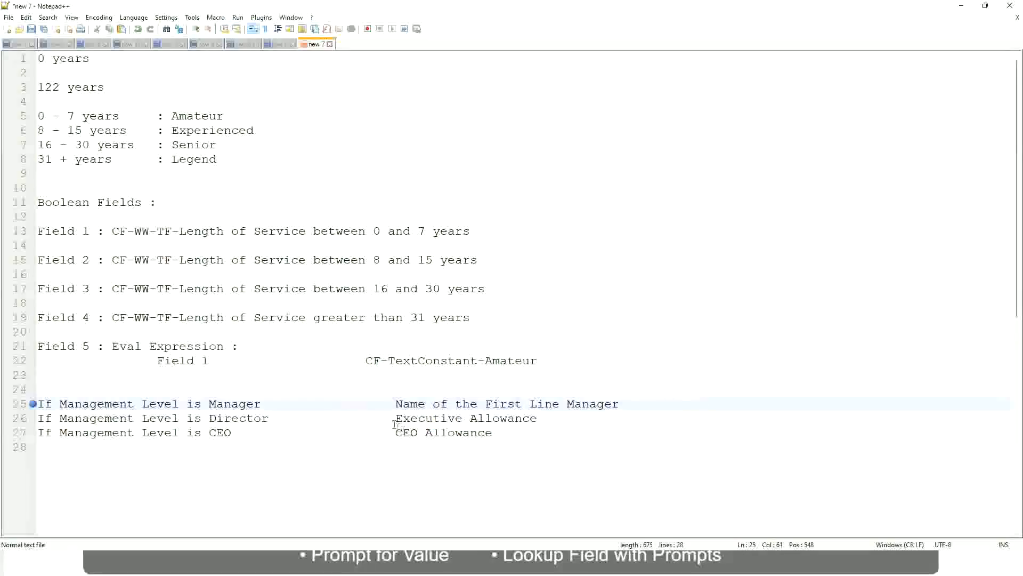
- Replace the Director line's Executive Allowance text with Name of
drag(396, 418, 536, 418)
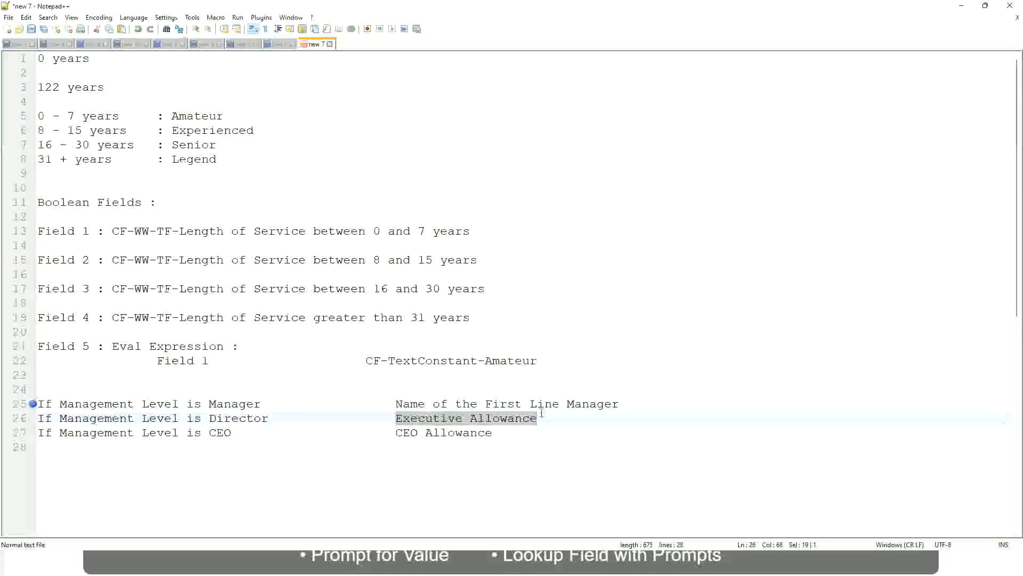
text(Name )
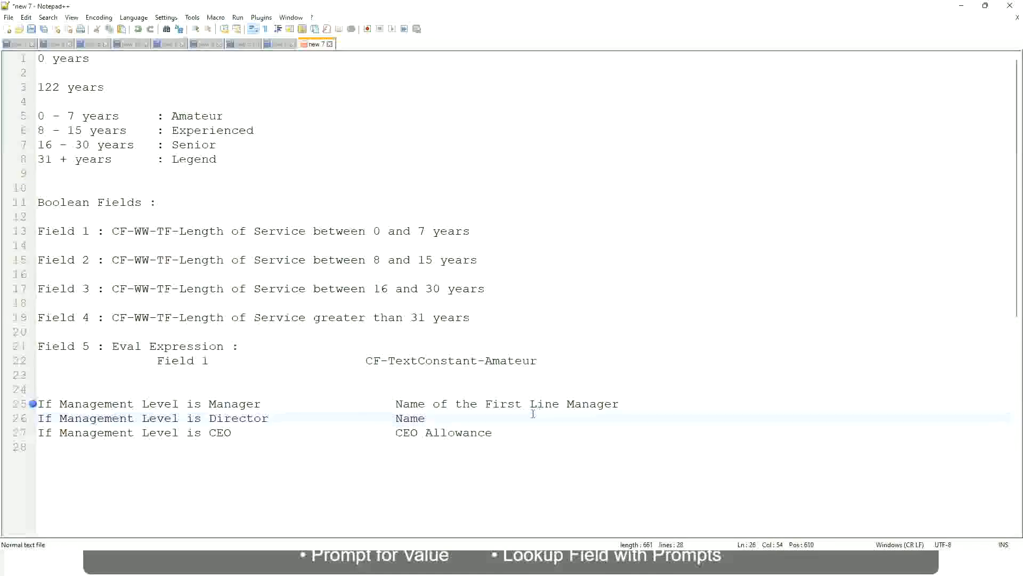
text(of )
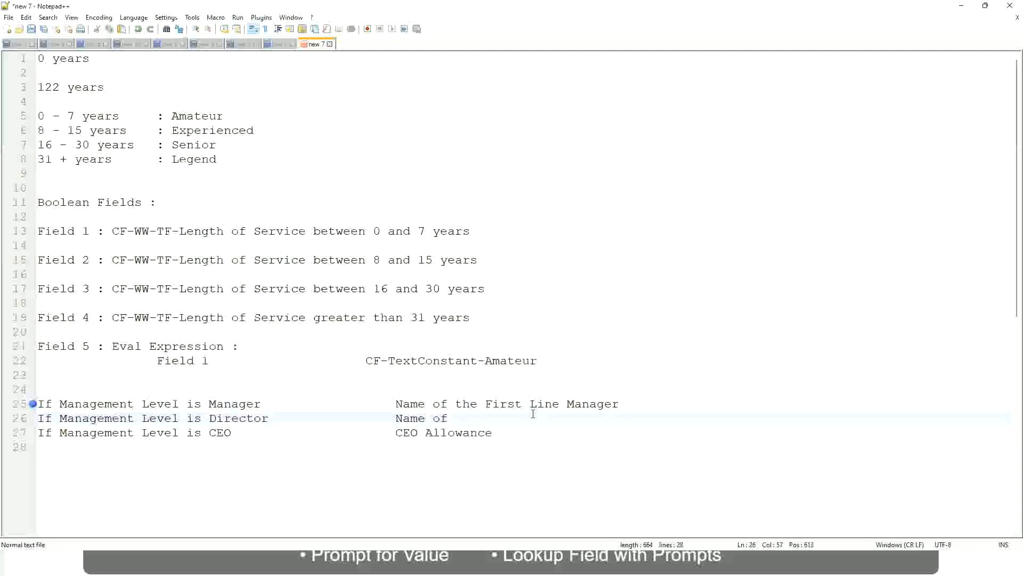
text(First)
key(BackSpace)
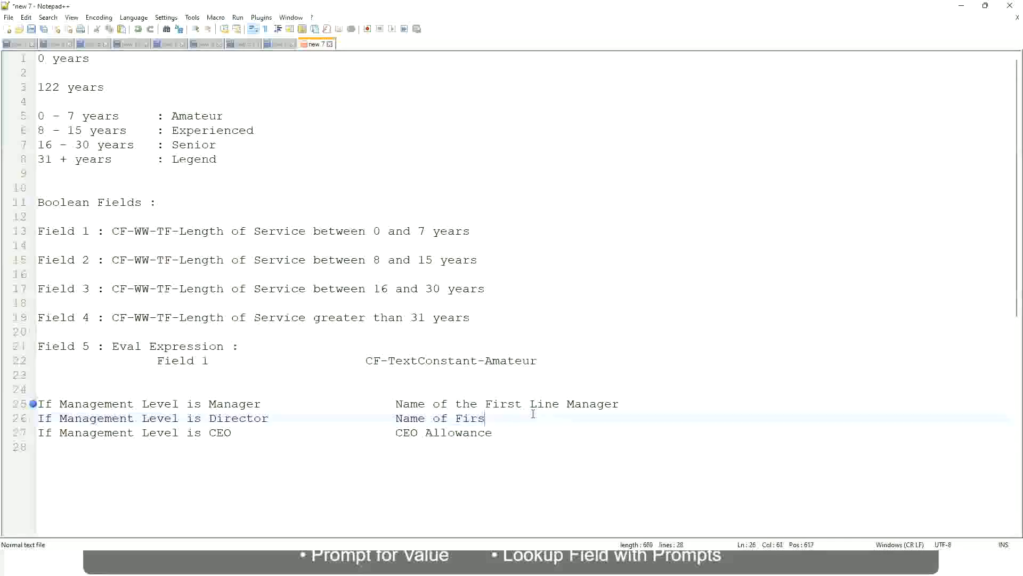
key(BackSpace)
key(BackSpace)
key(BackSpace)
key(BackSpace)
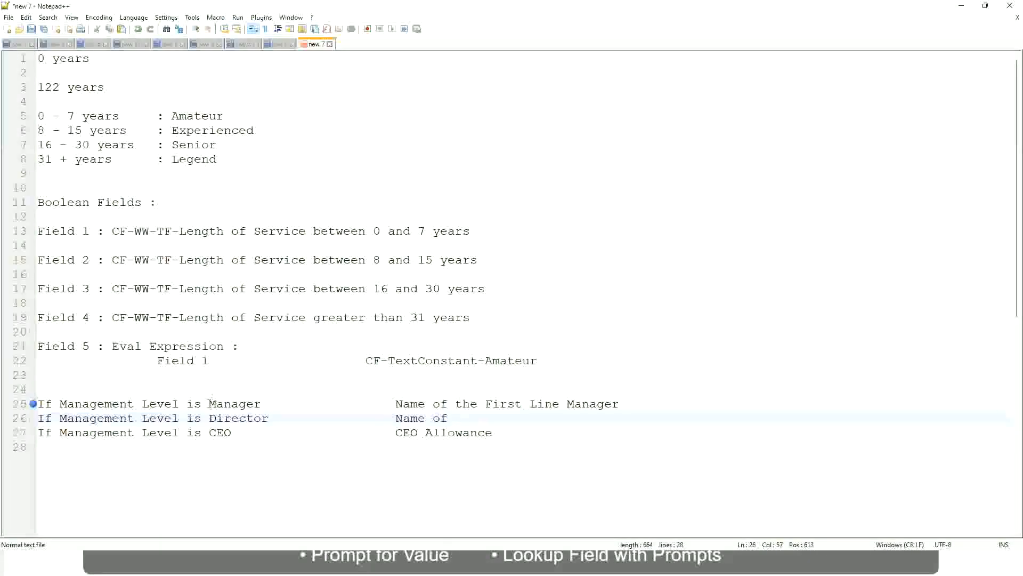
- Change First to Second on the Manager line and complete the Director line as Name of Manager
double_click(501, 405)
text(Second)
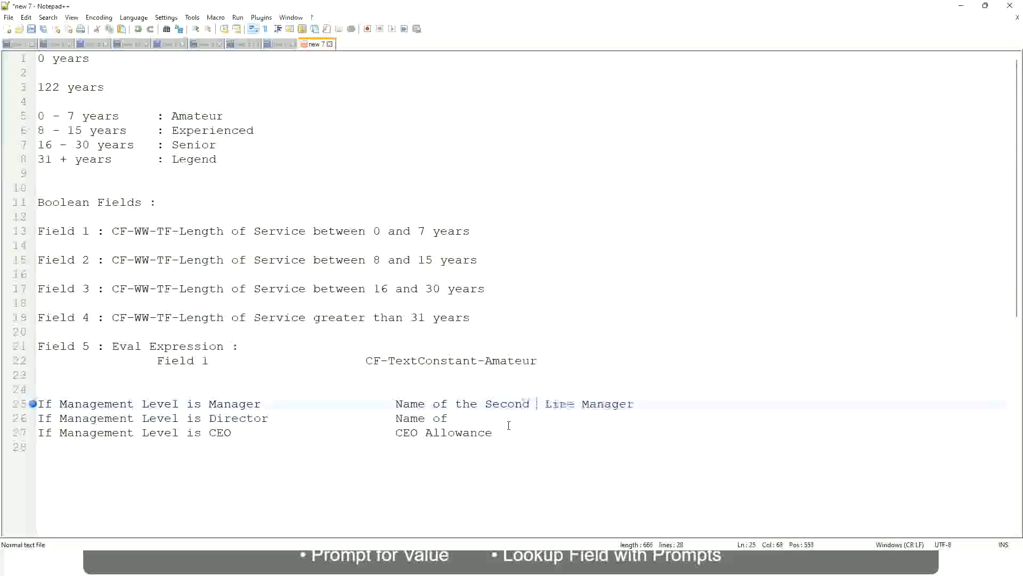
key(BackSpace)
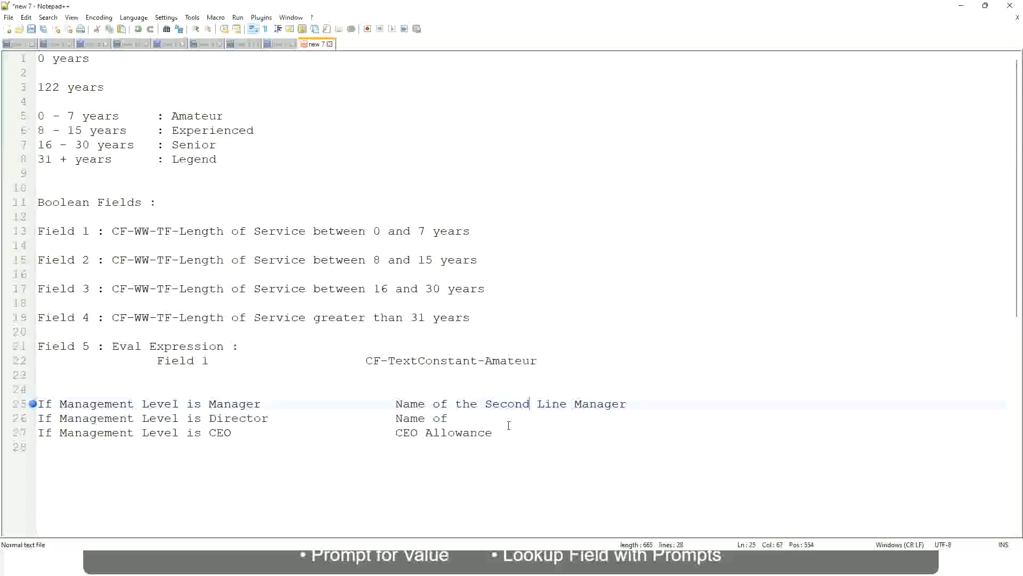
click(463, 418)
text(Manager)
- Replace the CEO line's CEO Allowance text with name of CEO/Himself/Herself
drag(396, 432, 506, 432)
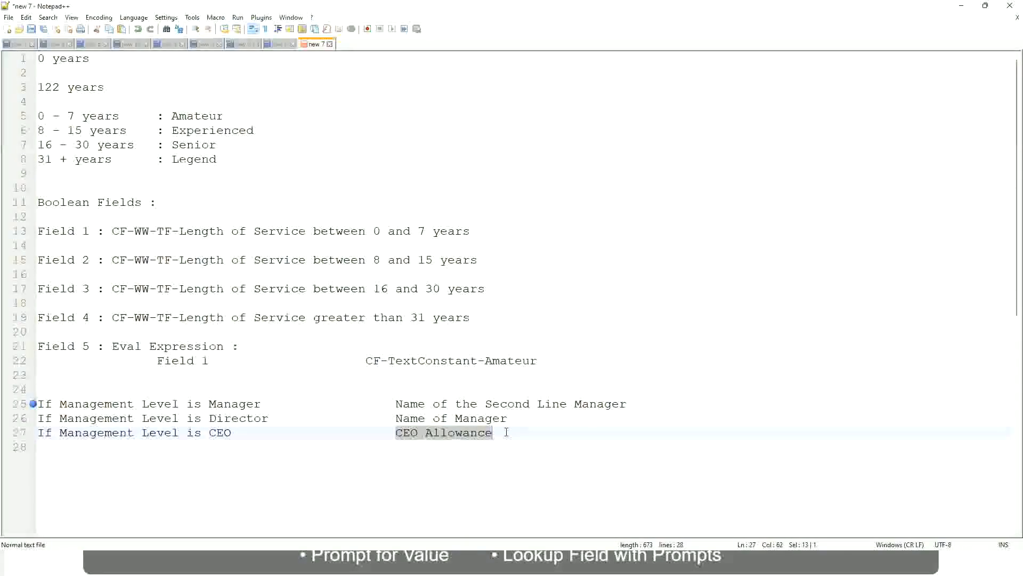
text(name of CEO)
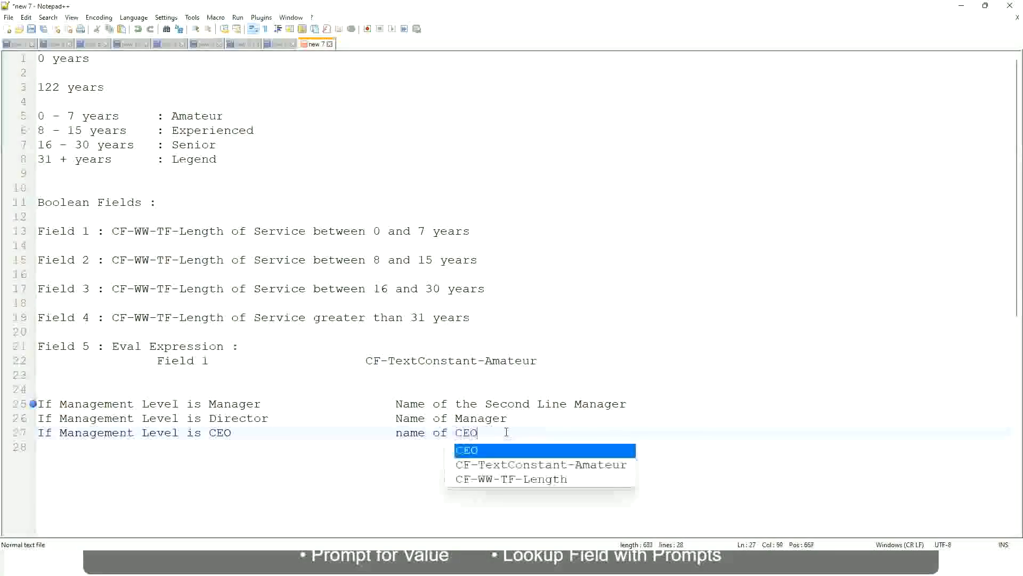
key(BackSpace)
text(/)
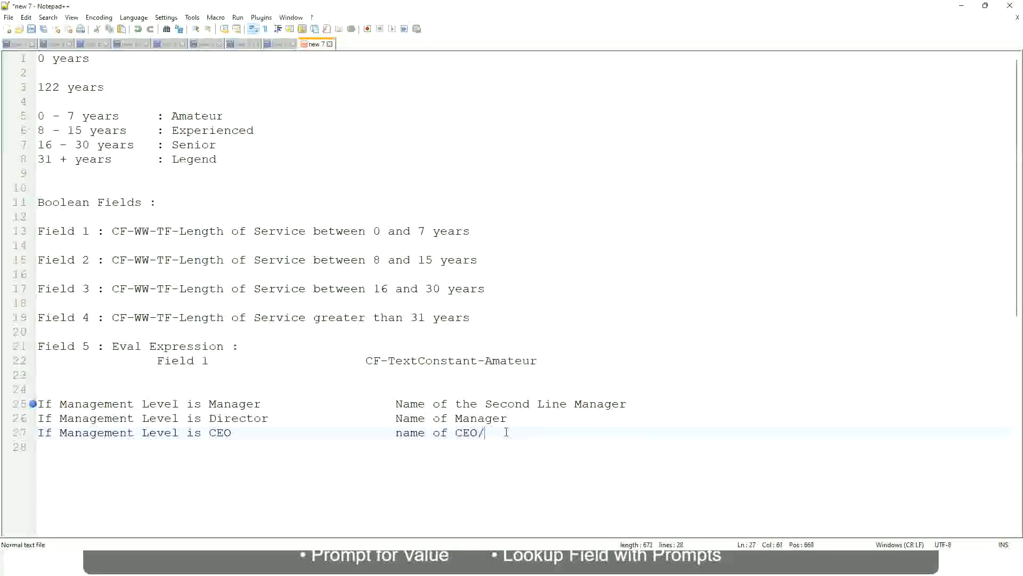
text(Himself/Herself)
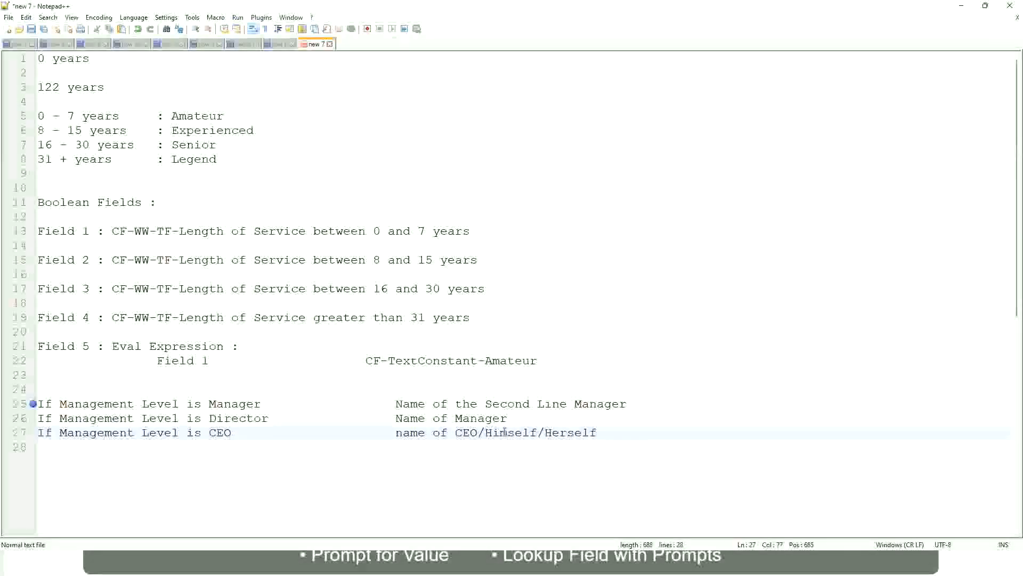
- Review the three management-level lines and their right-hand descriptions
click(365, 433)
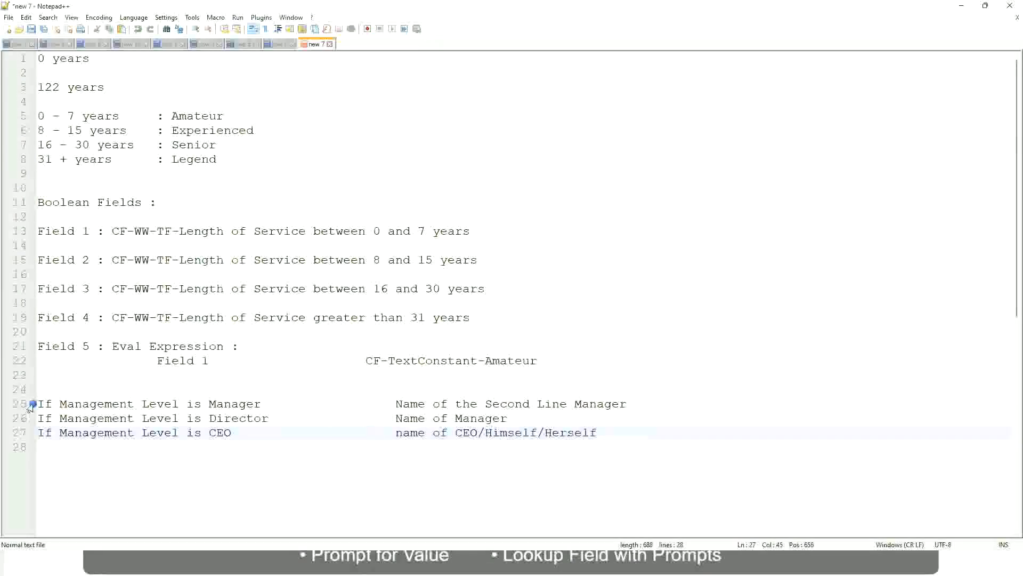
click(112, 404)
click(237, 404)
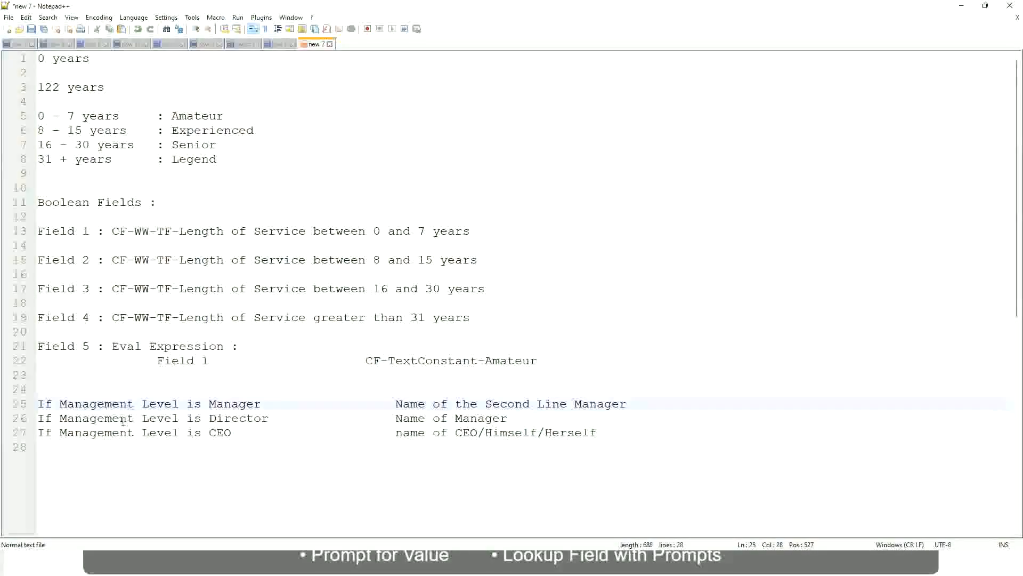
click(252, 417)
click(252, 418)
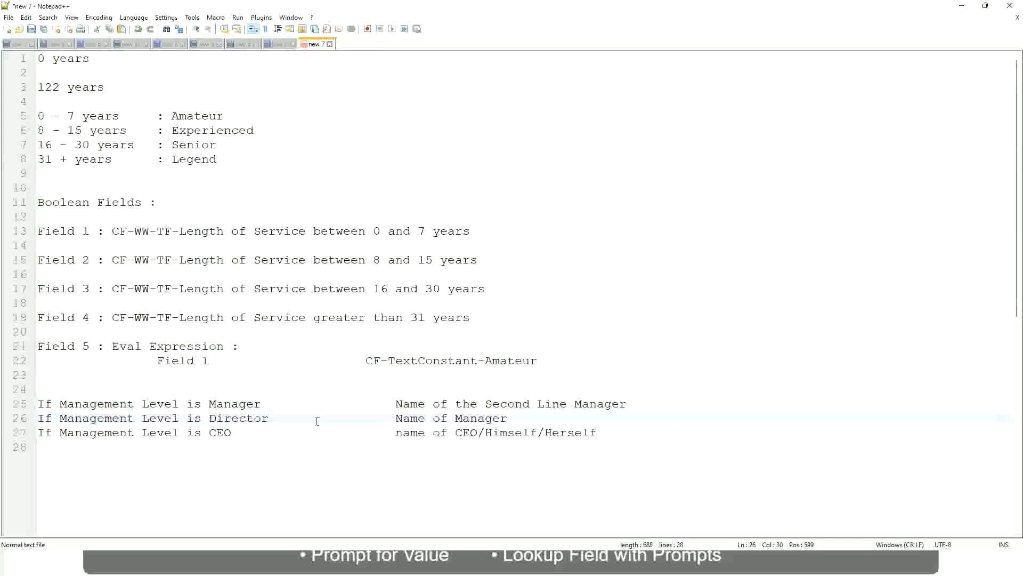
click(509, 418)
click(229, 420)
click(221, 432)
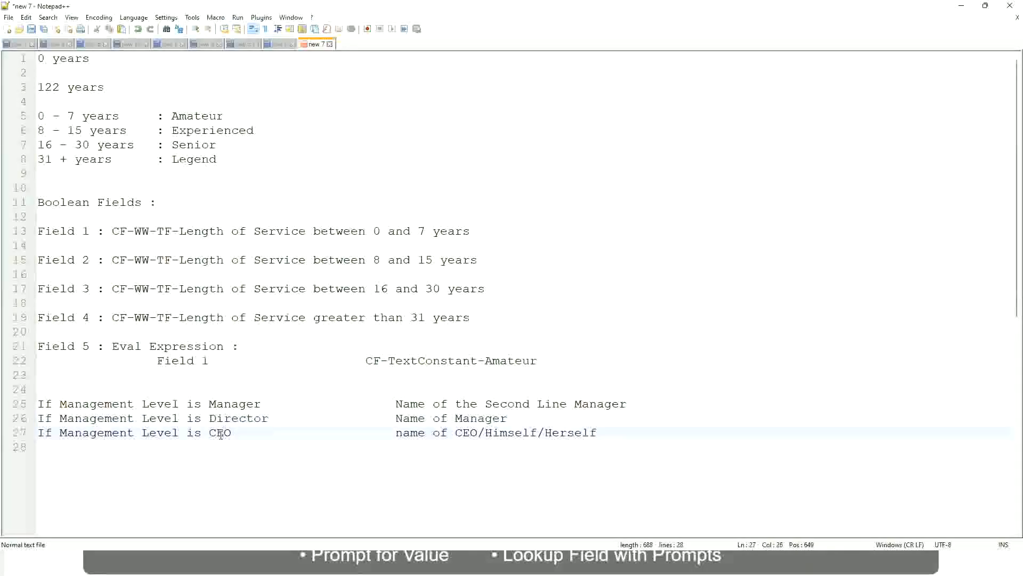
click(478, 433)
click(602, 433)
drag(621, 430, 33, 403)
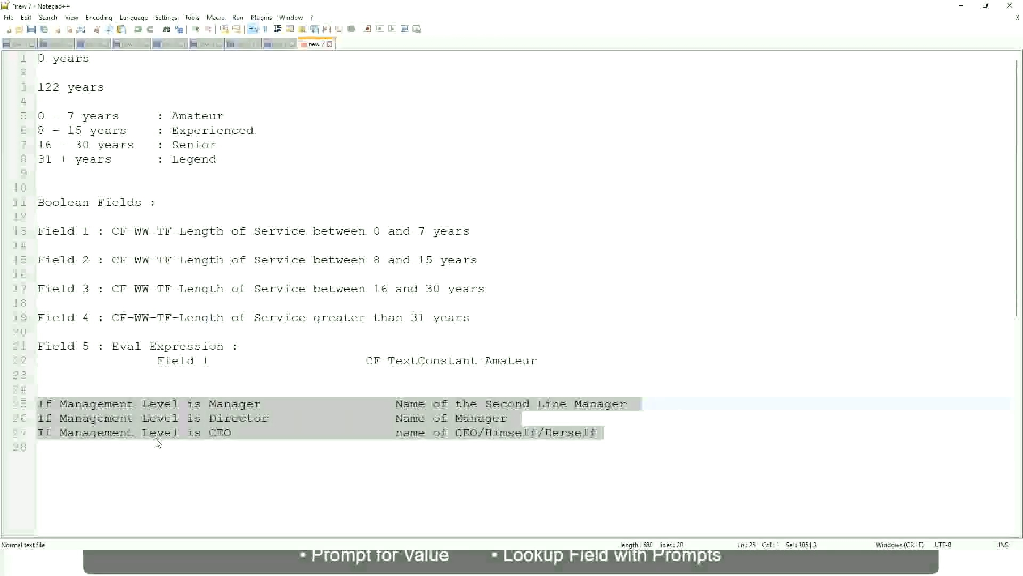
click(432, 404)
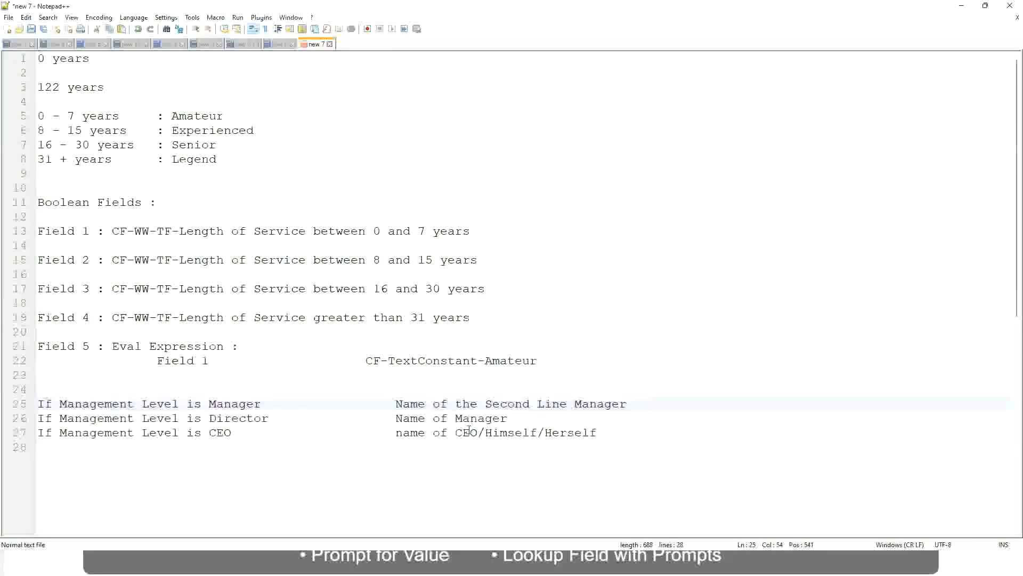
drag(396, 404, 628, 404)
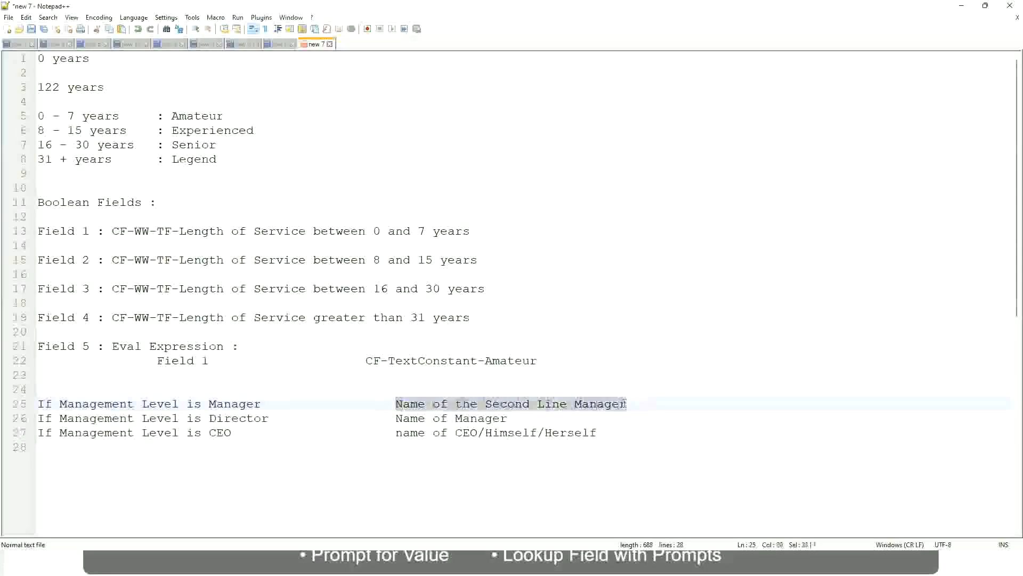
click(476, 404)
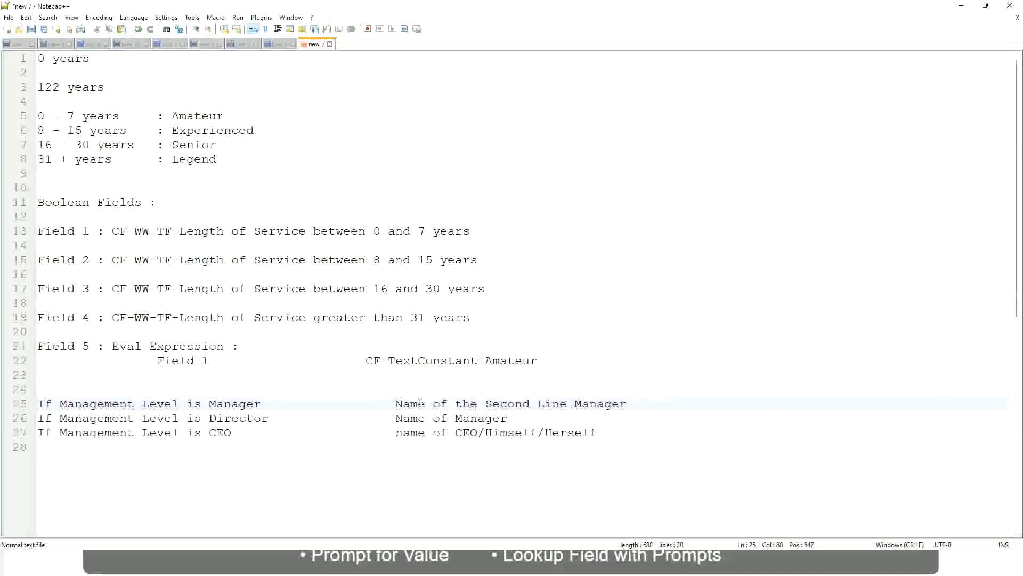
drag(395, 404, 630, 404)
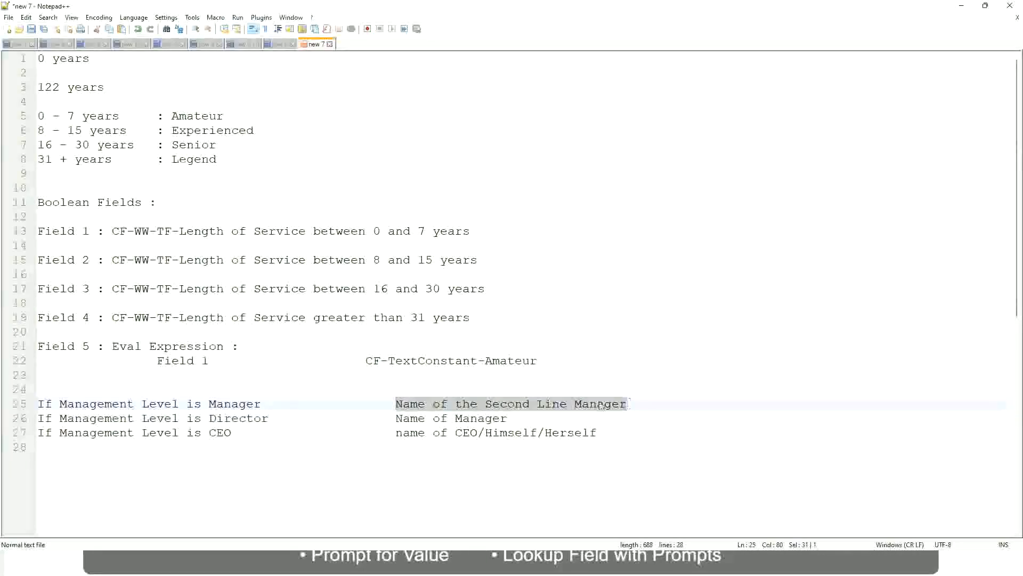
click(525, 407)
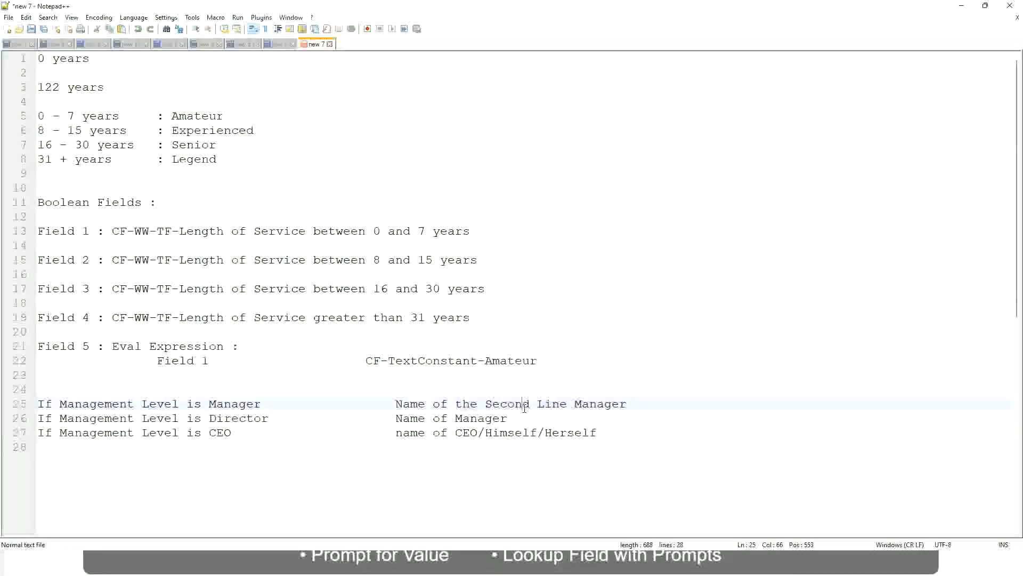
click(267, 403)
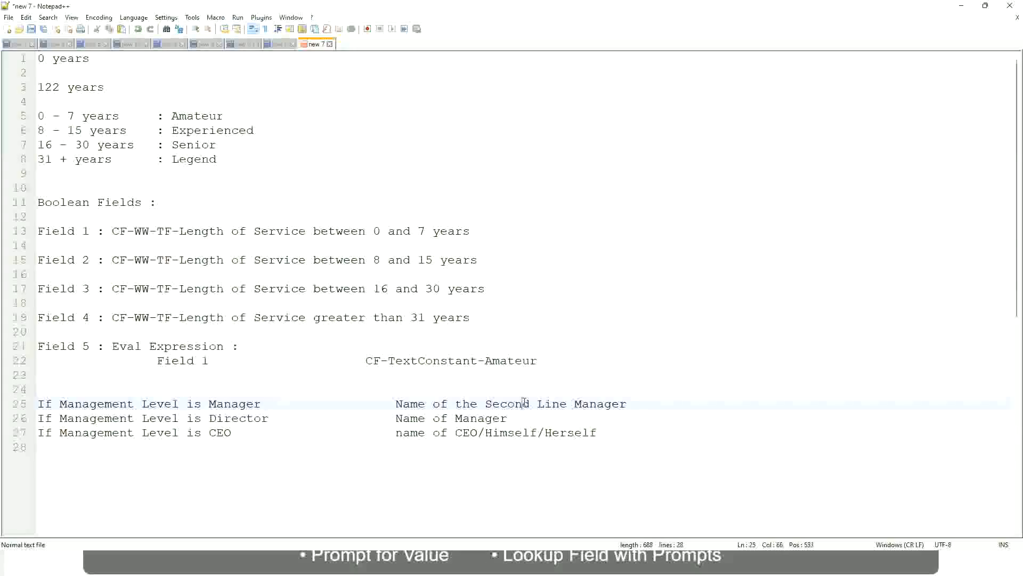
drag(560, 404, 566, 403)
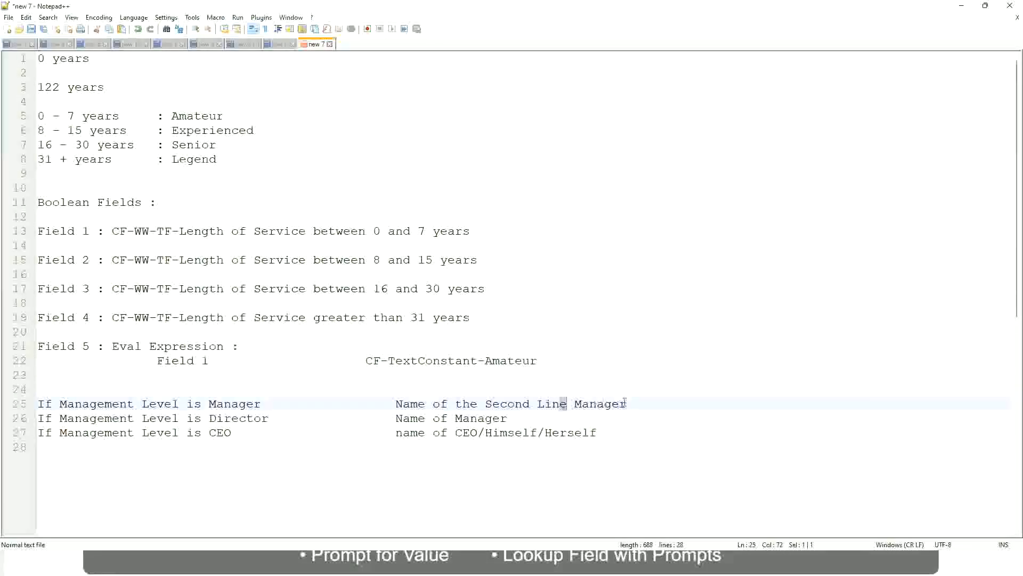
- Review the experience band labels and the management-level lines in the notes
click(643, 401)
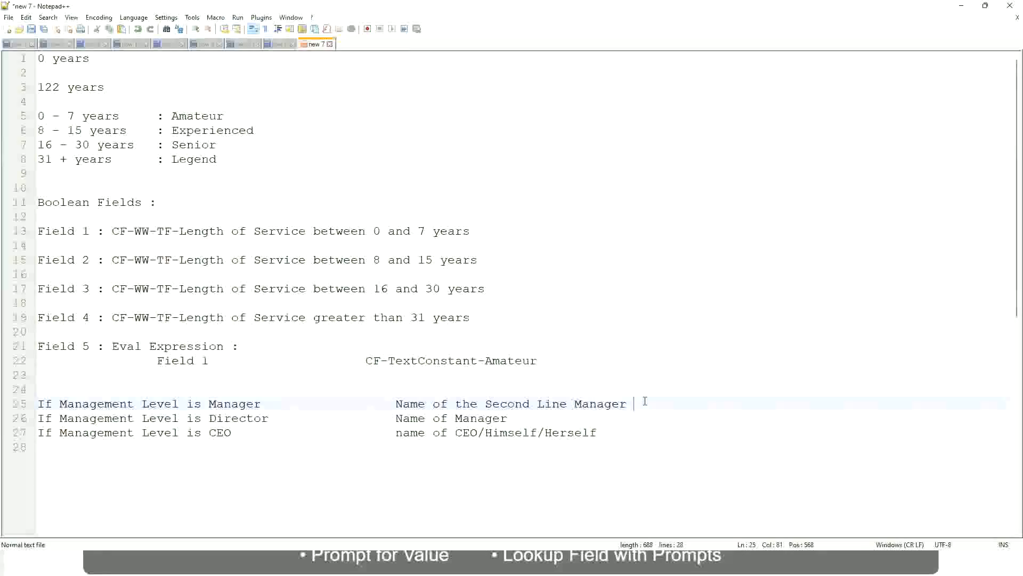
click(604, 403)
double_click(196, 116)
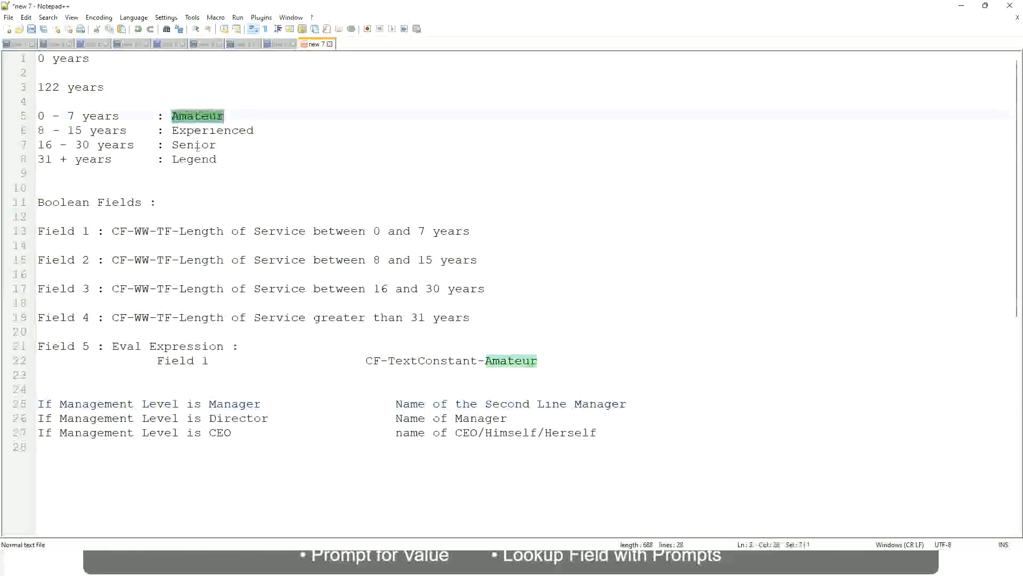
double_click(196, 130)
double_click(195, 144)
click(195, 158)
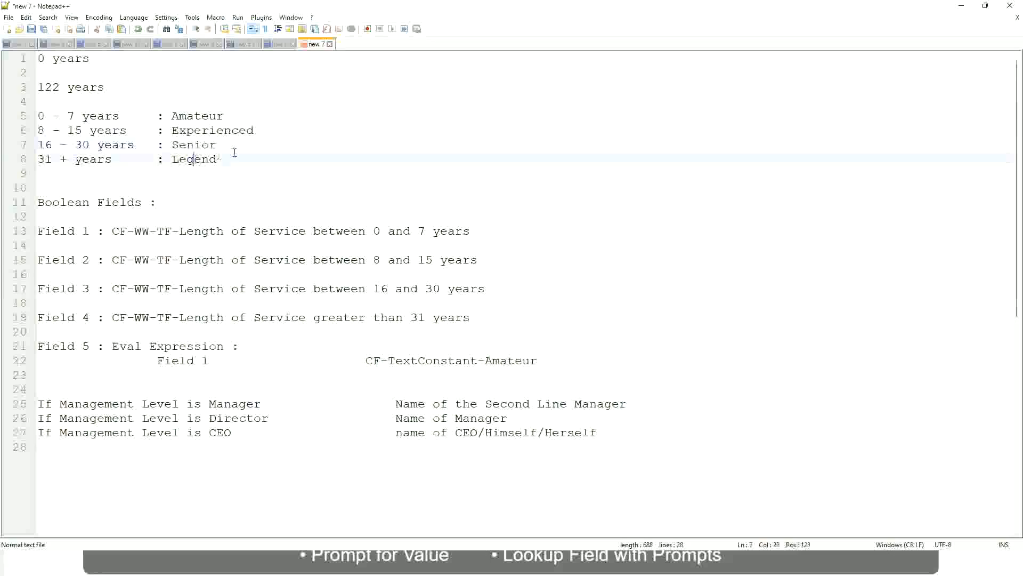
click(235, 152)
click(524, 433)
click(492, 404)
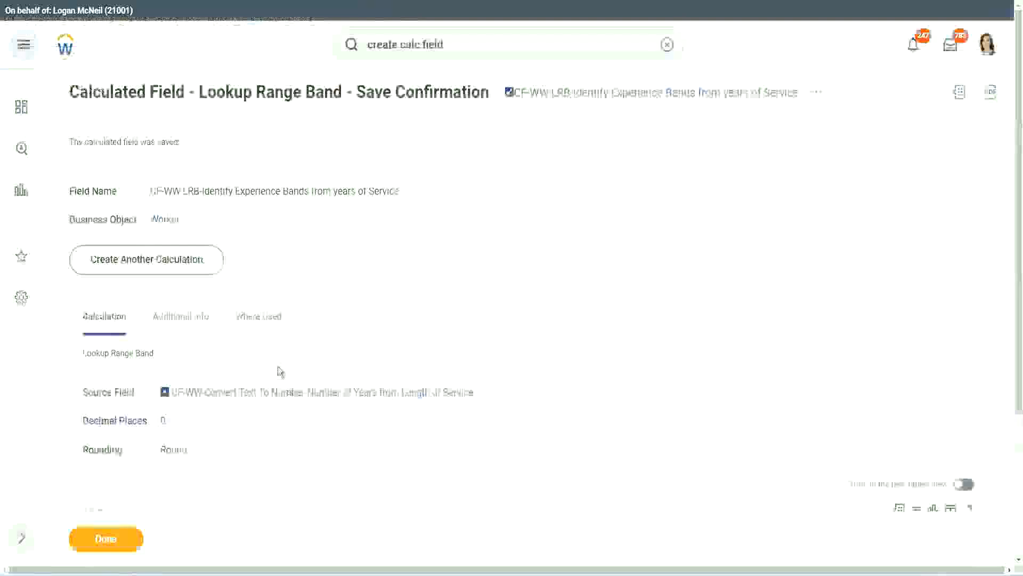
- Switch to Workday, copy the name of the CF-WW-LRB-Identify Experience Bands from years of Service field, and close the save confirmation
scroll(388, 160, down, 4)
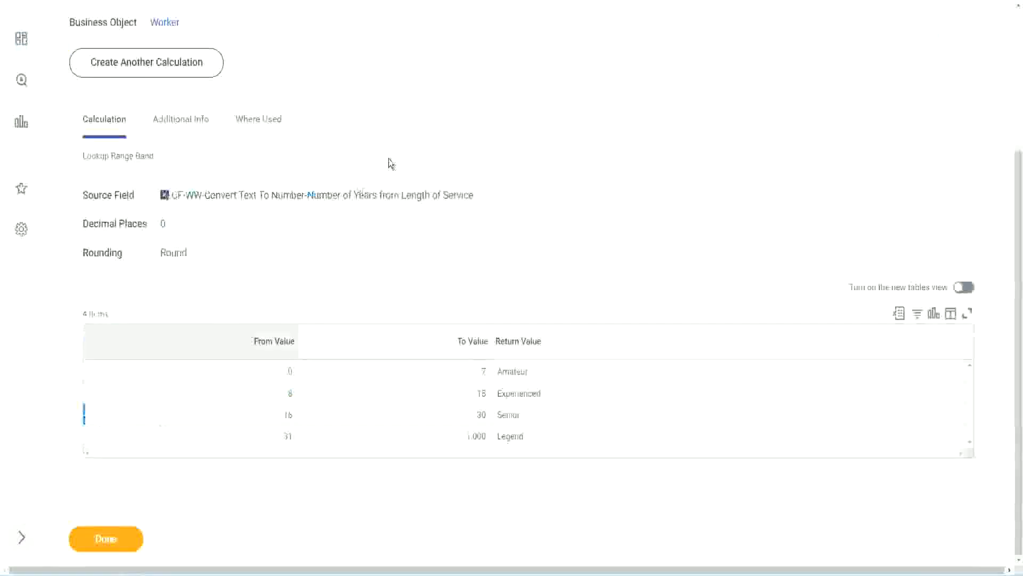
scroll(398, 204, up, 4)
right_click(602, 104)
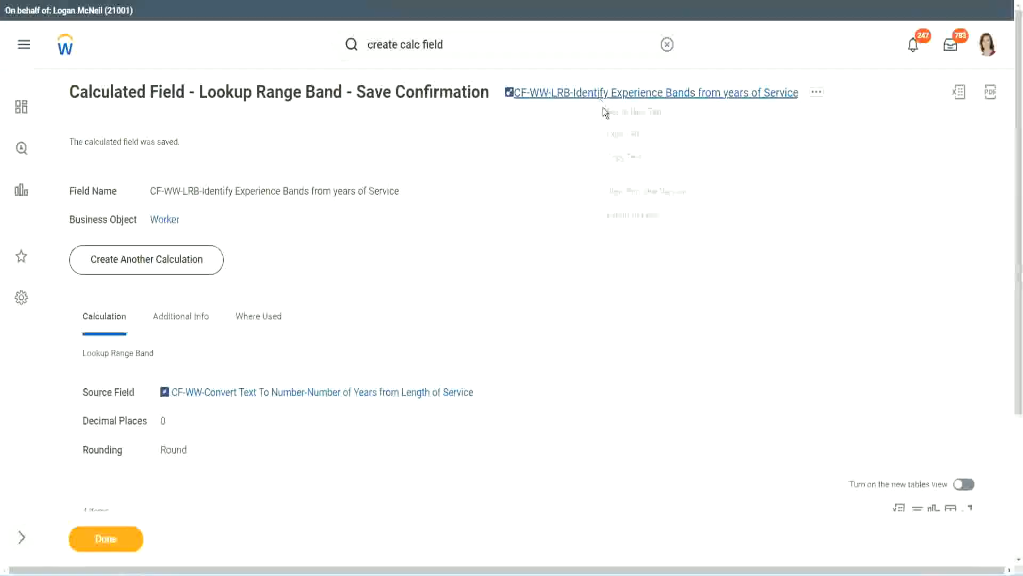
click(634, 157)
click(99, 549)
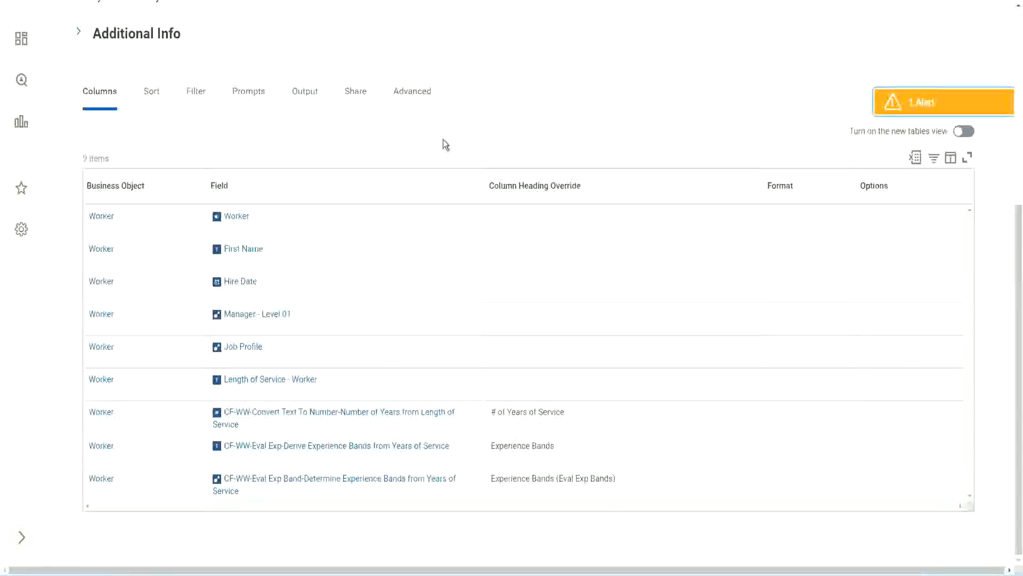
- Edit the WW Employee Details custom report and add a new column row with the copied LRB field pasted in
scroll(443, 139, up, 6)
click(353, 117)
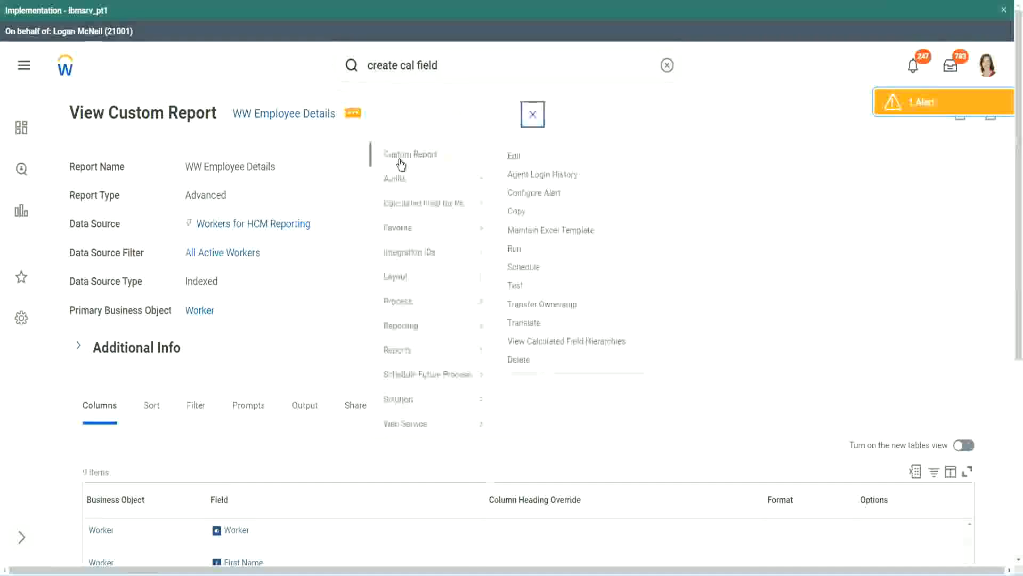
click(517, 157)
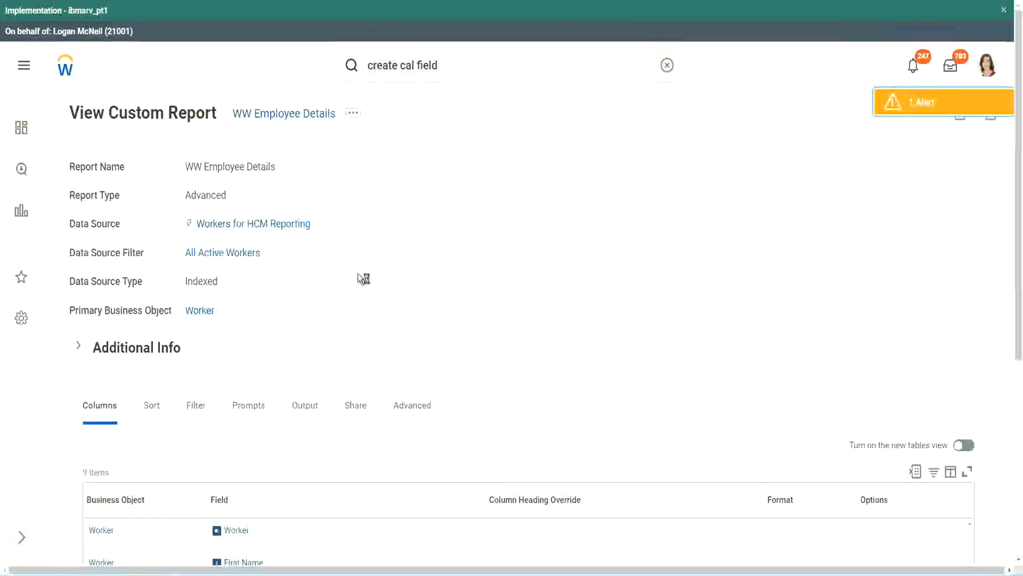
scroll(389, 277, down, 5)
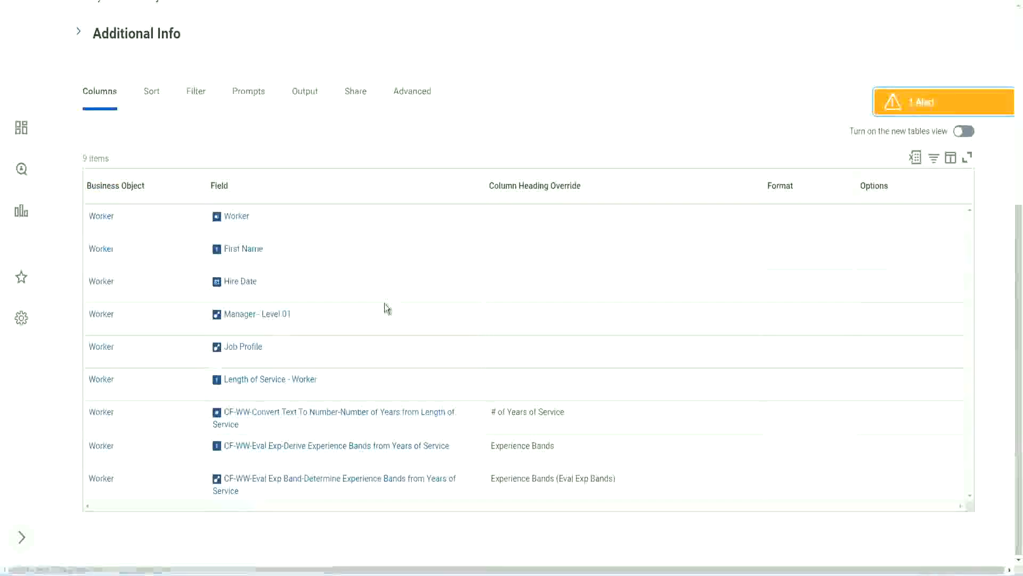
scroll(383, 294, down, 5)
scroll(196, 363, down, 3)
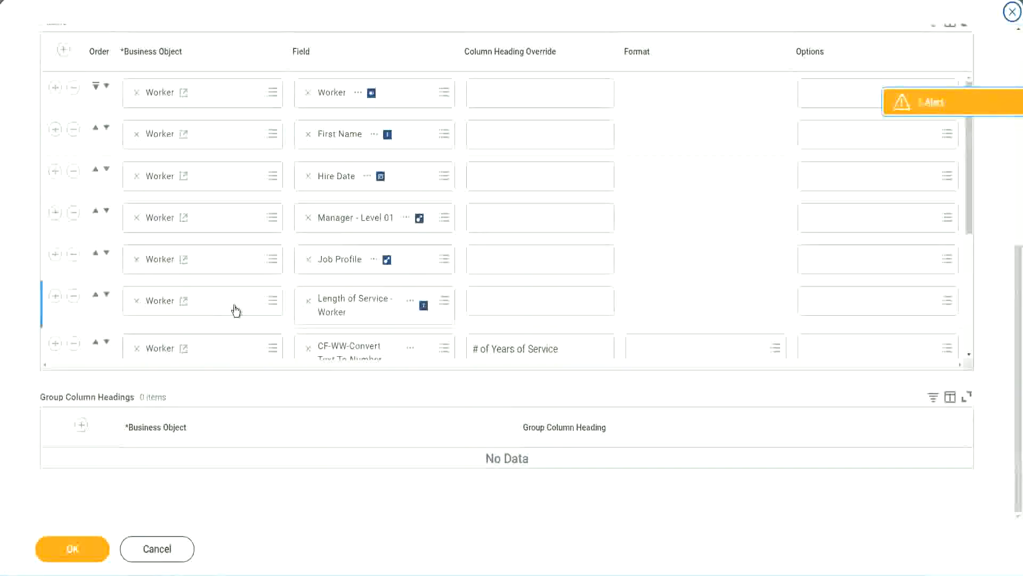
scroll(235, 311, down, 4)
click(55, 285)
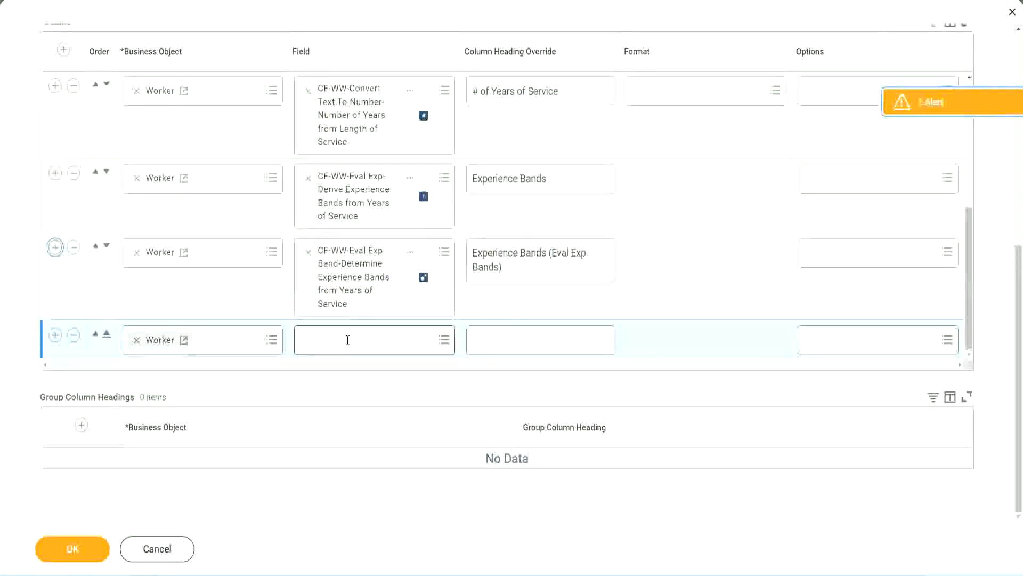
click(348, 340)
text(Experience Bands from years of Service)
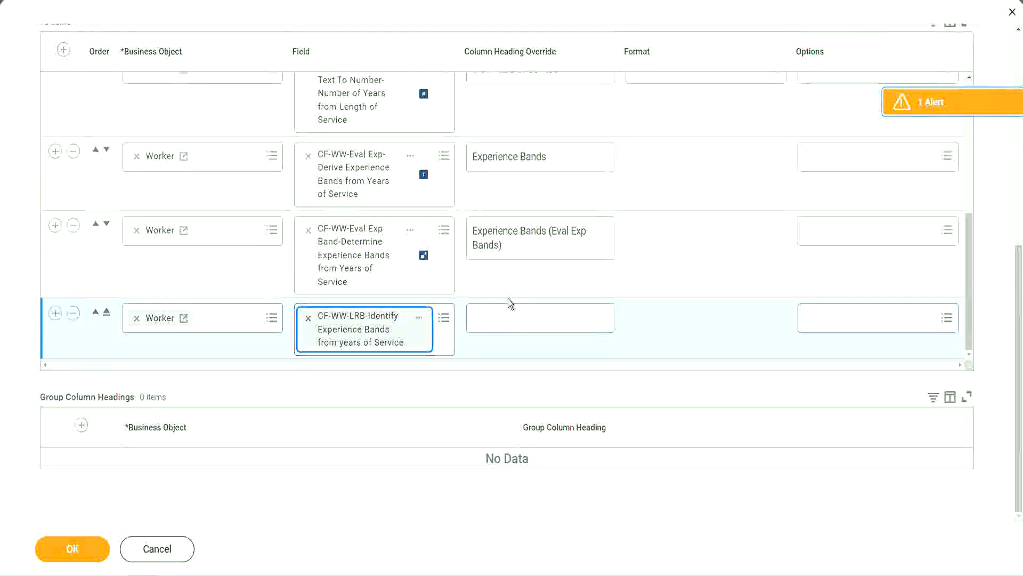
- Set the new column's heading override to Experience Bands (LRB) and save the report changes
click(511, 311)
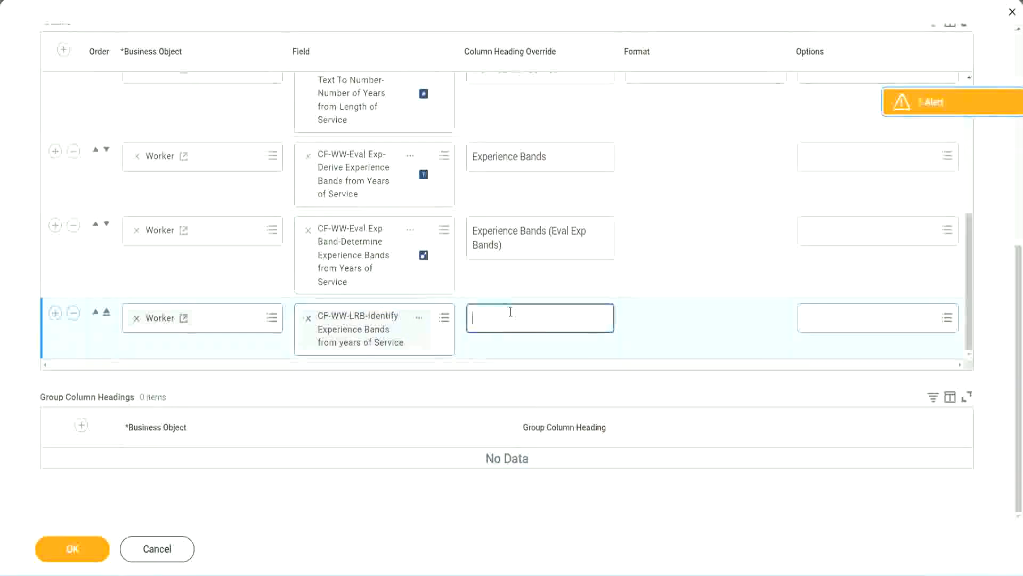
text(Ex)
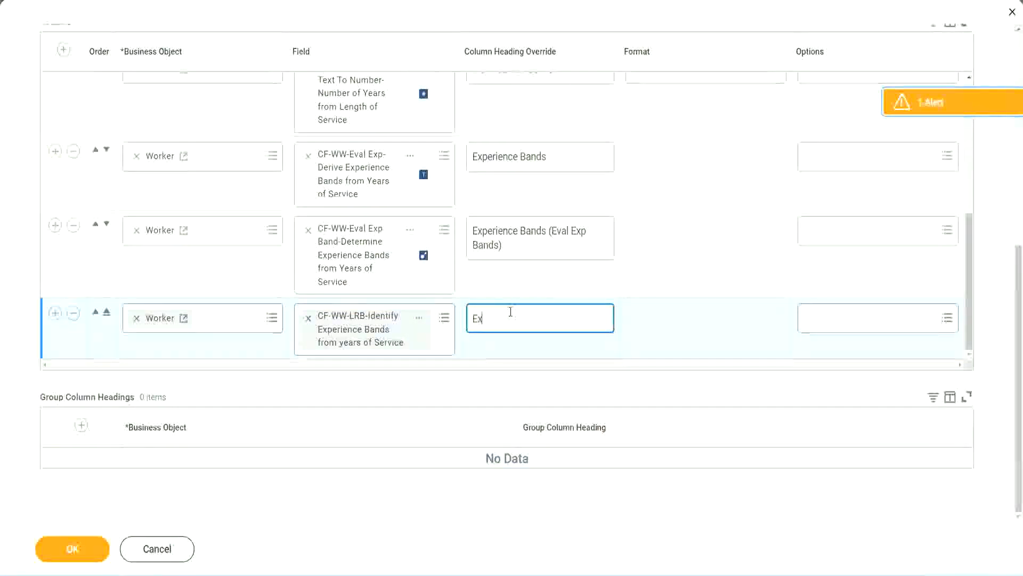
text(pernice)
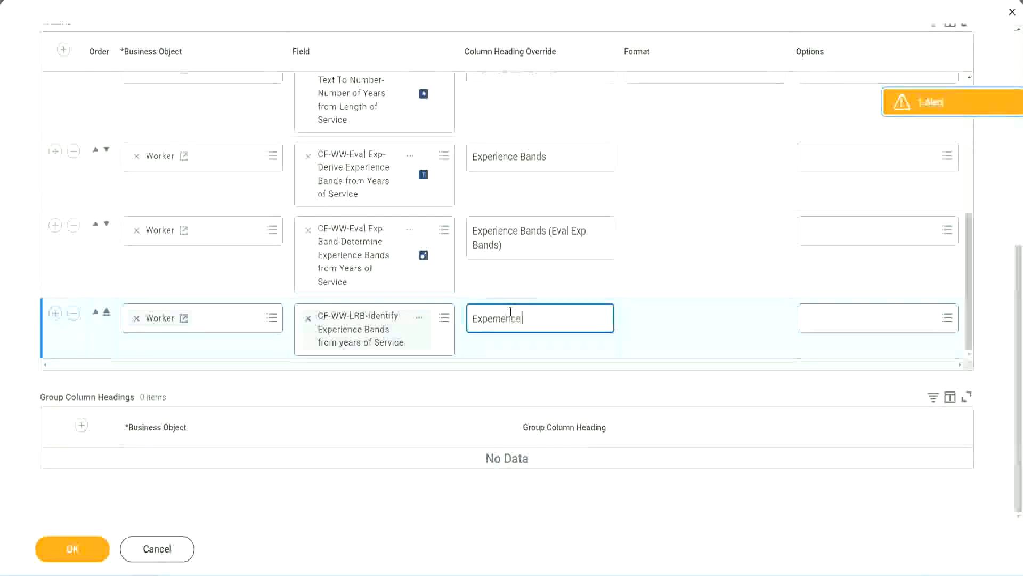
key(BackSpace)
key(BackSpace)
key(BackSpace)
key(BackSpace)
key(BackSpace)
text(ience Bands)
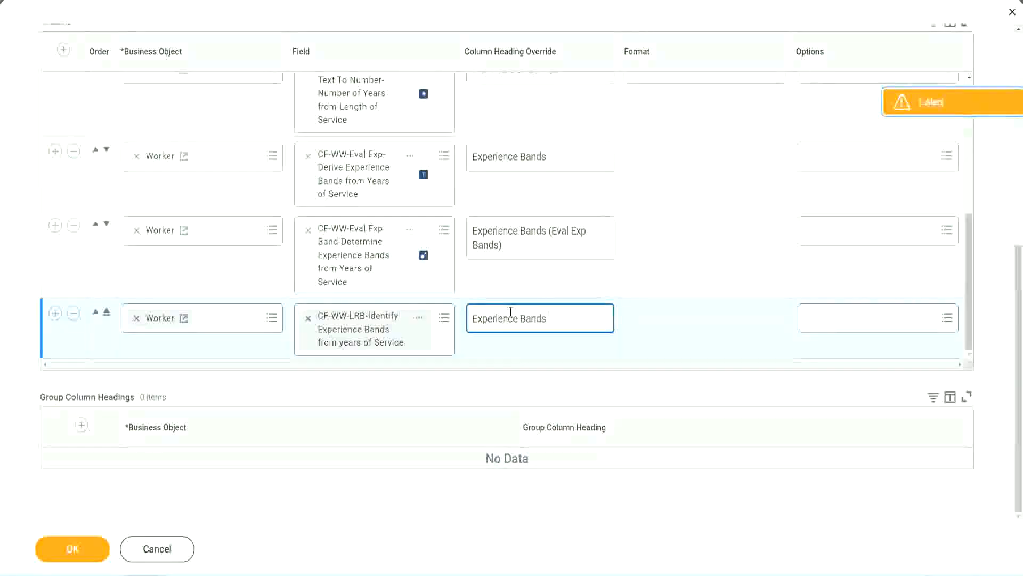
text( (LRB))
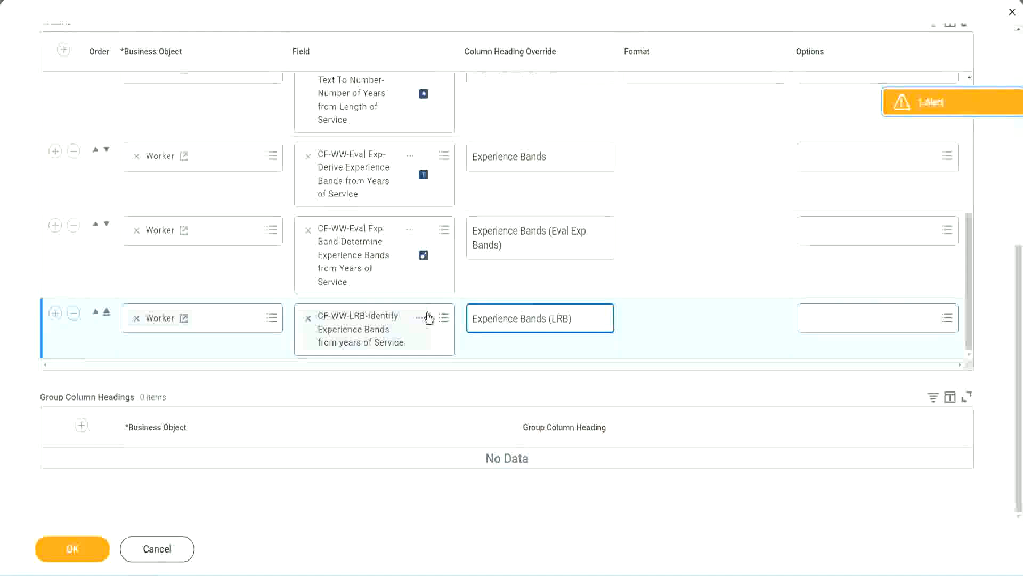
click(89, 557)
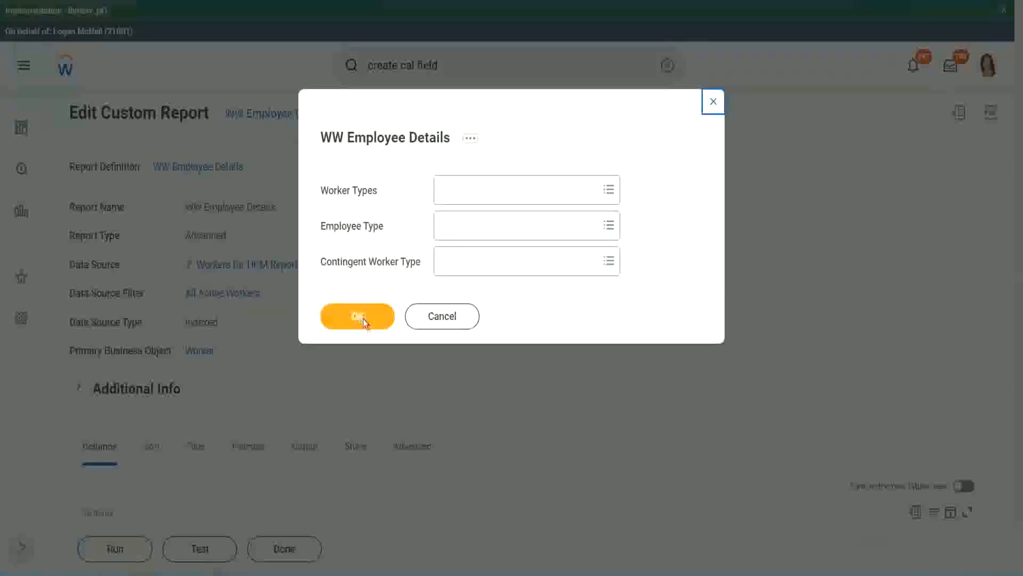
- Run the report without prompt values and scroll through the workers' experience band columns
click(363, 319)
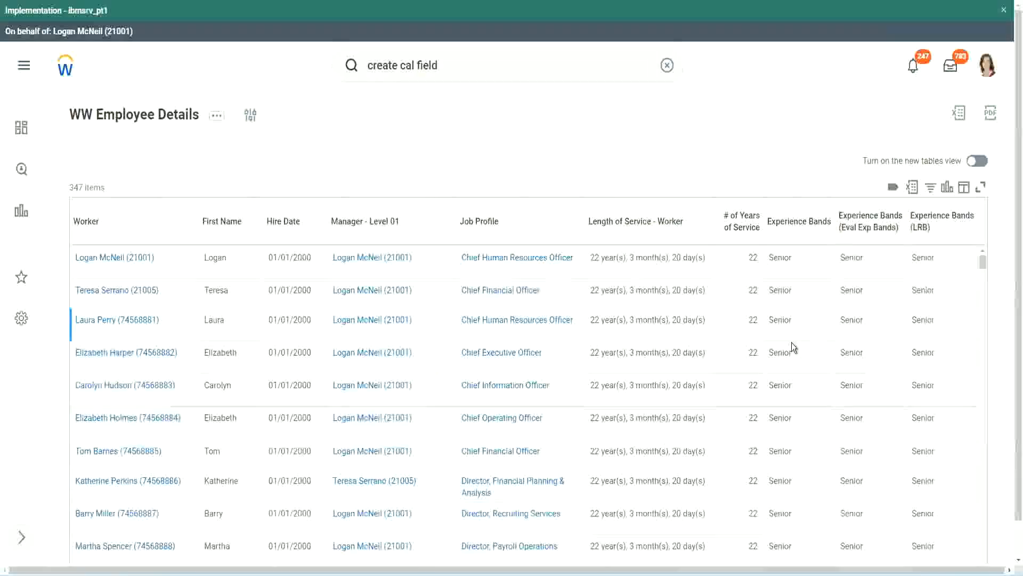
double_click(783, 258)
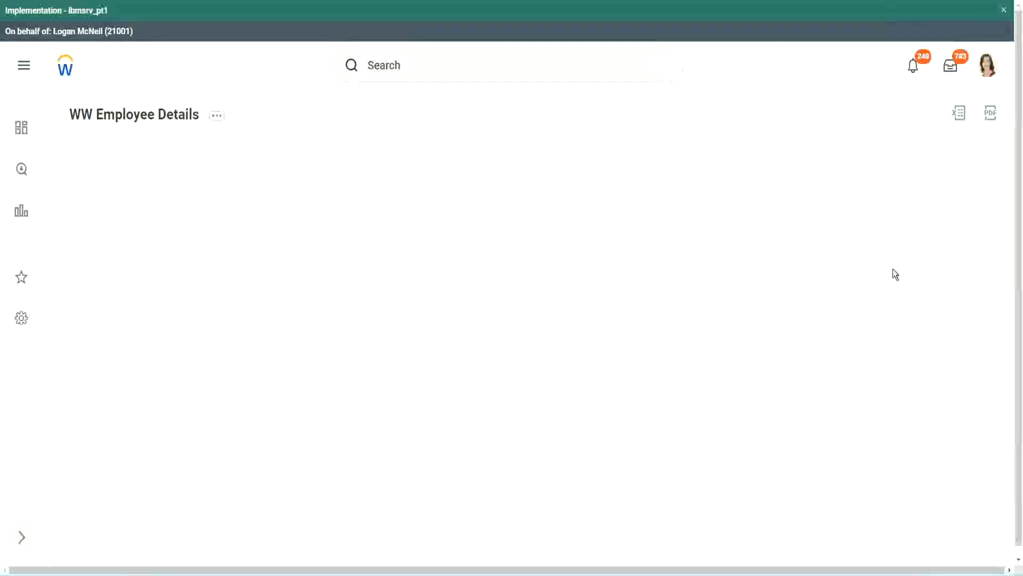
scroll(889, 299, down, 10)
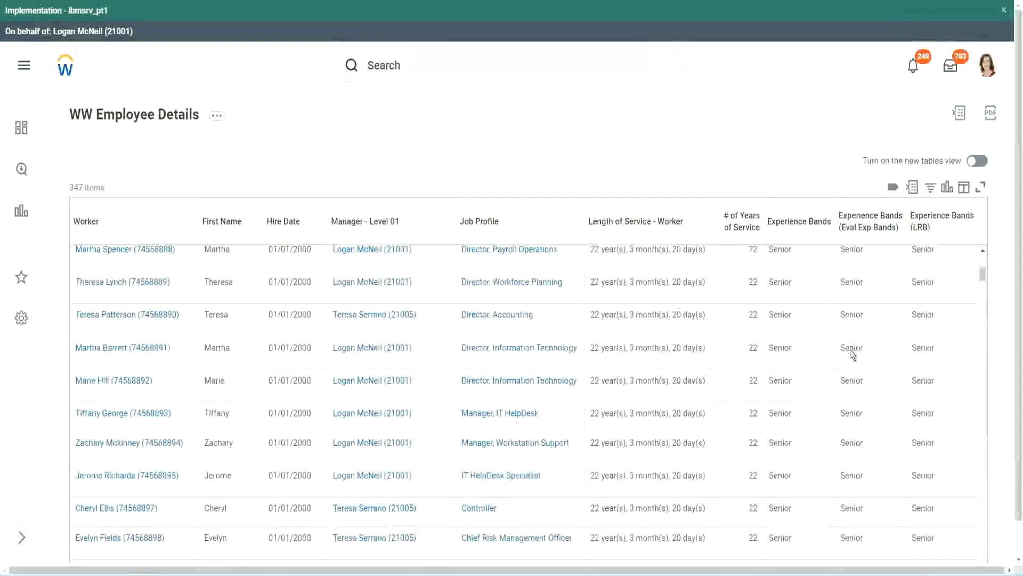
scroll(846, 360, down, 3)
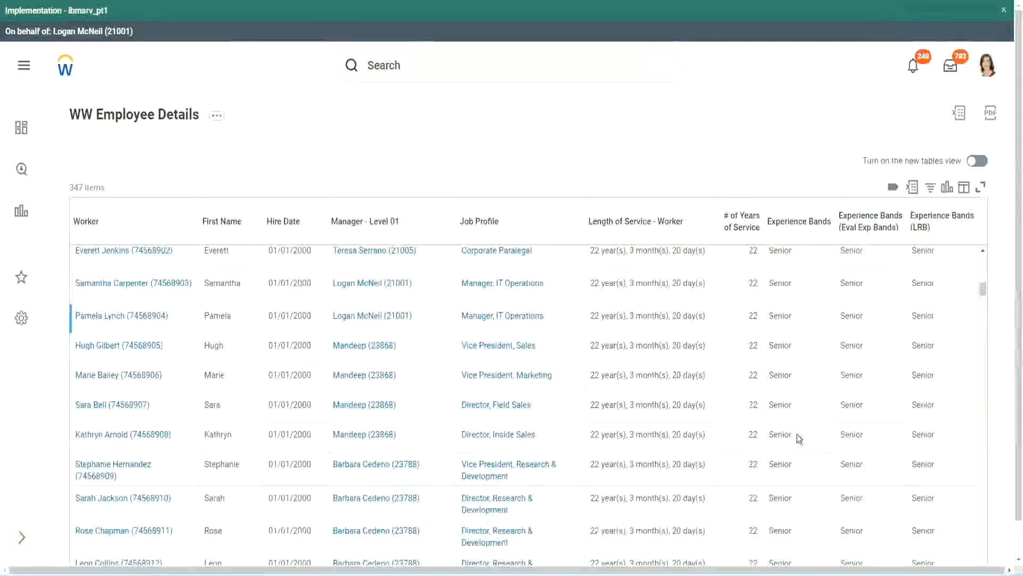
scroll(797, 474, down, 3)
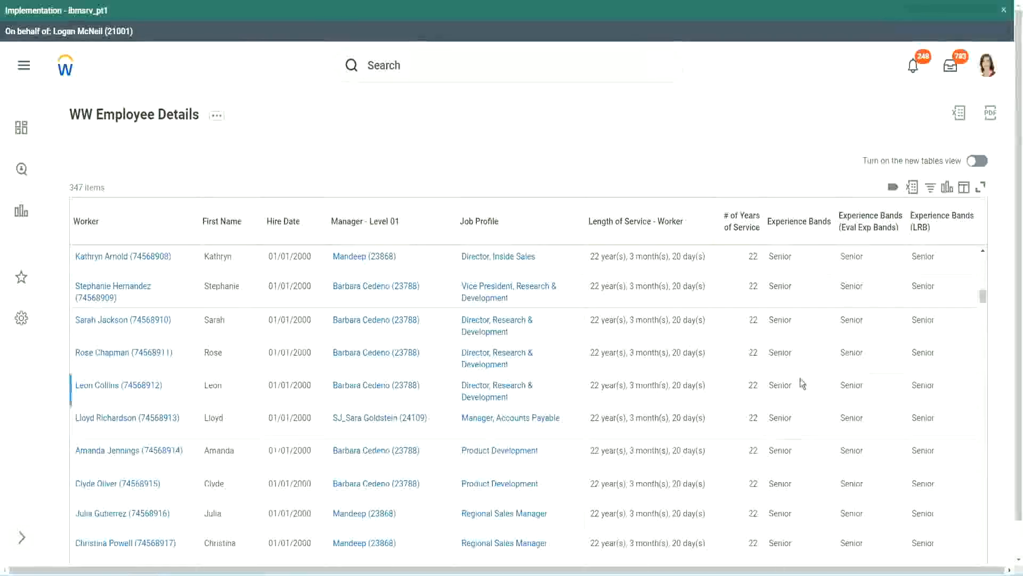
scroll(802, 382, down, 1)
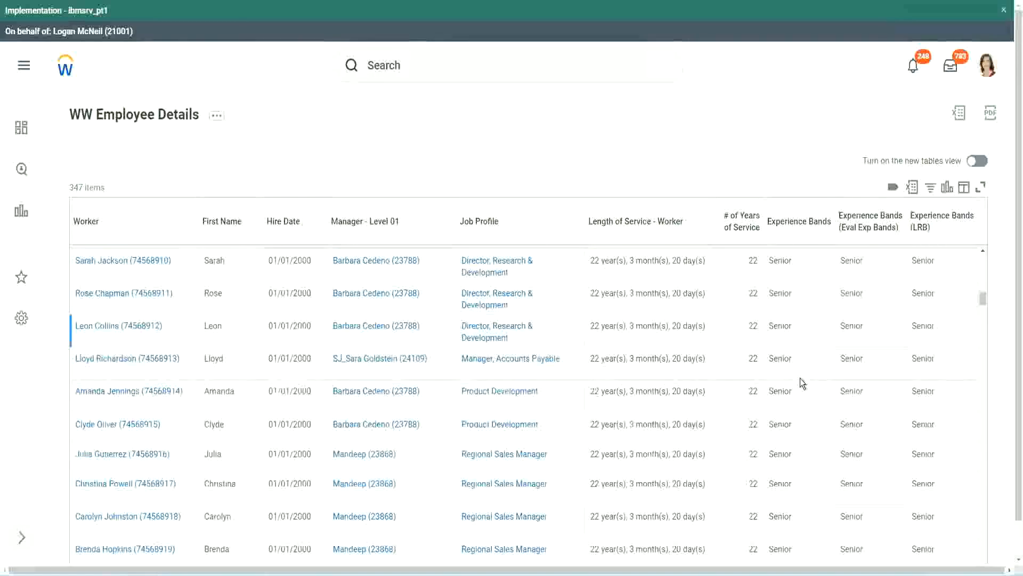